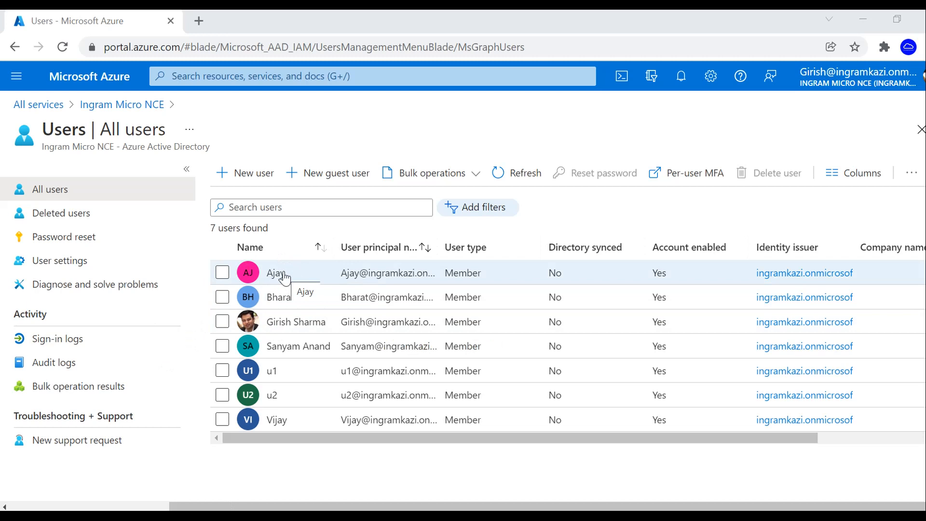
- Check the signed-in admin's assigned roles, which include Global Administrator
{"action": "left_click", "coordinate": [276, 323]}
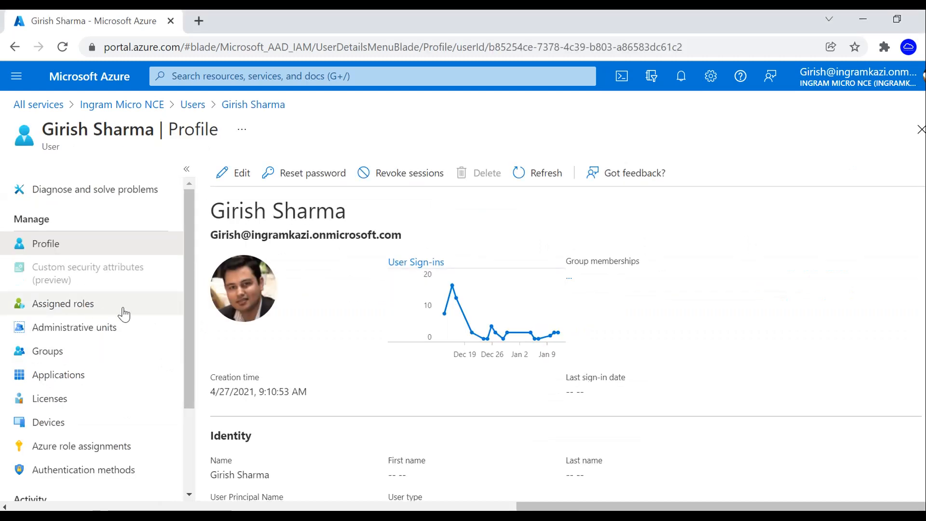
{"action": "left_click", "coordinate": [104, 306]}
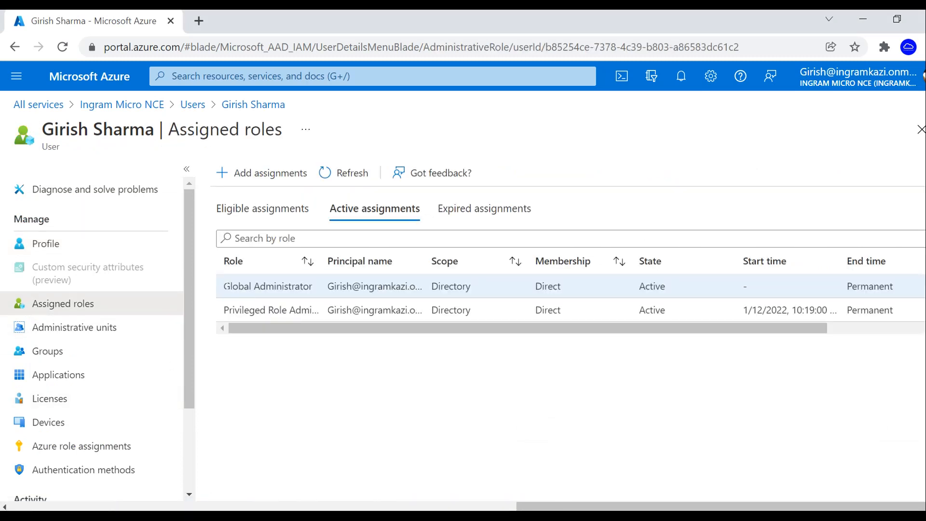
{"action": "left_click_drag", "start_coordinate": [224, 286], "coordinate": [320, 285]}
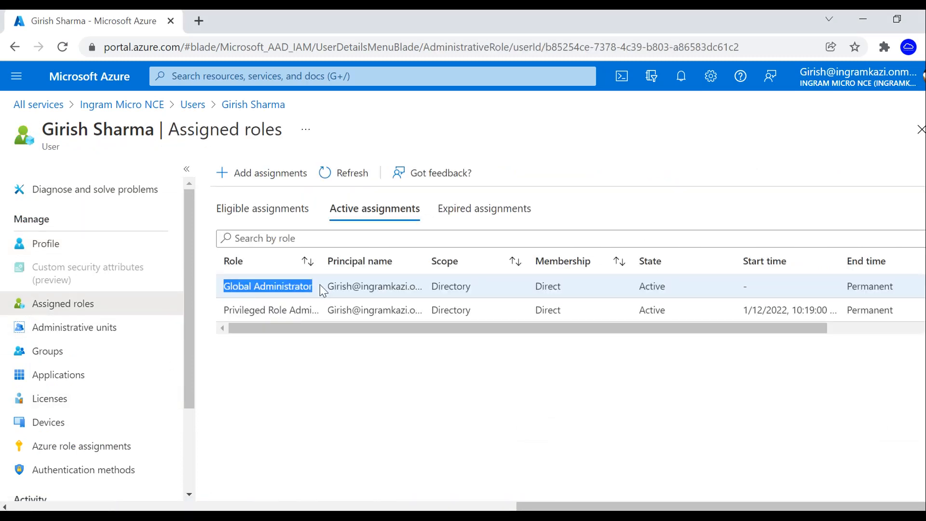
- Open the first user's assigned roles and confirm the Eligible and Active tabs are both empty
{"action": "left_click", "coordinate": [193, 109]}
{"action": "left_click", "coordinate": [269, 271]}
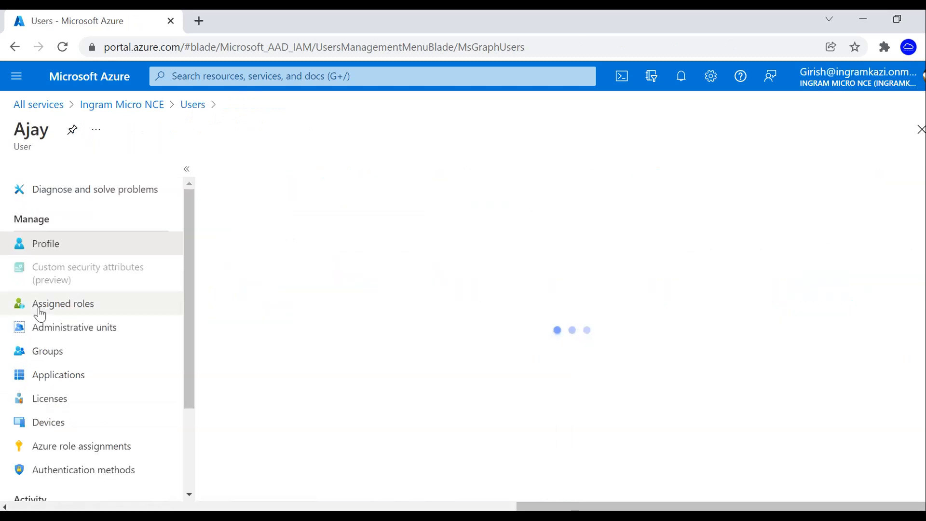
{"action": "left_click", "coordinate": [98, 311]}
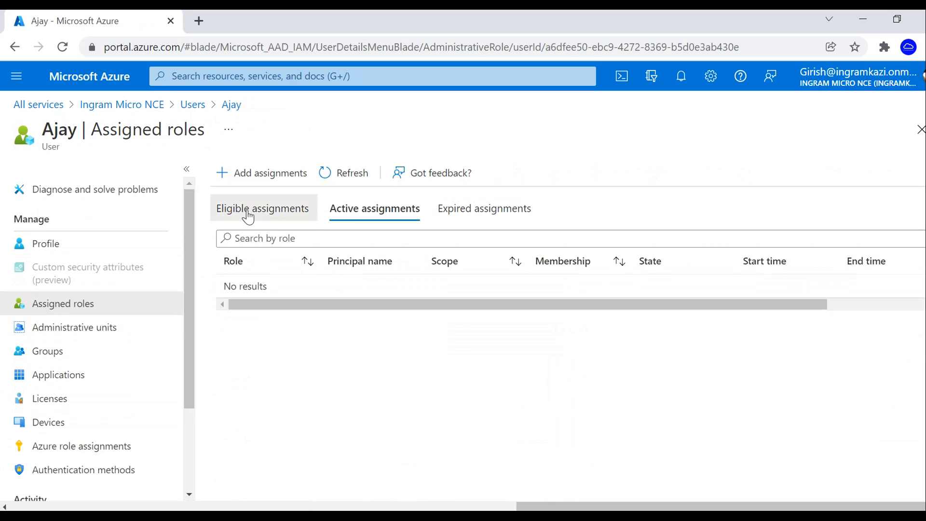
{"action": "left_click", "coordinate": [248, 217]}
{"action": "left_click", "coordinate": [381, 217]}
{"action": "left_click", "coordinate": [255, 217]}
{"action": "left_click", "coordinate": [380, 217]}
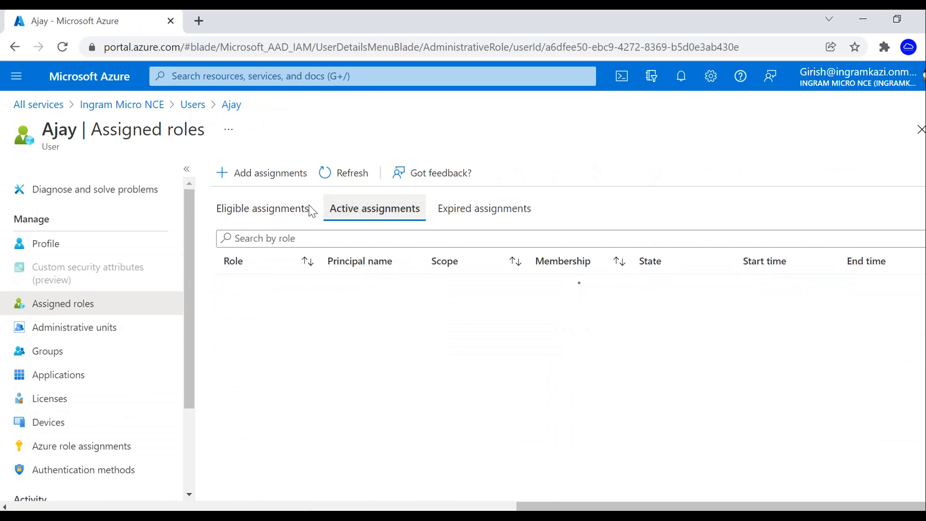
{"action": "left_click", "coordinate": [256, 215]}
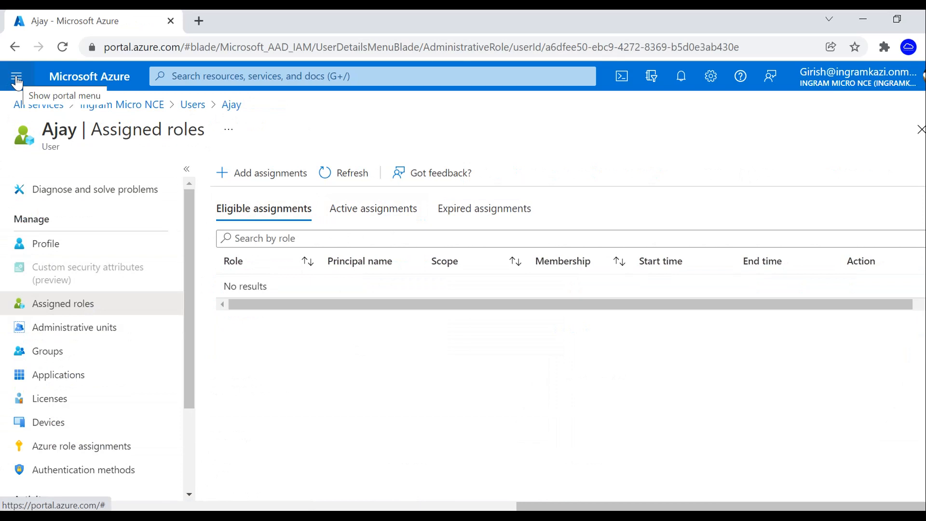
- Open Azure AD Privileged Identity Management from All services under Identity
{"action": "left_click", "coordinate": [17, 77]}
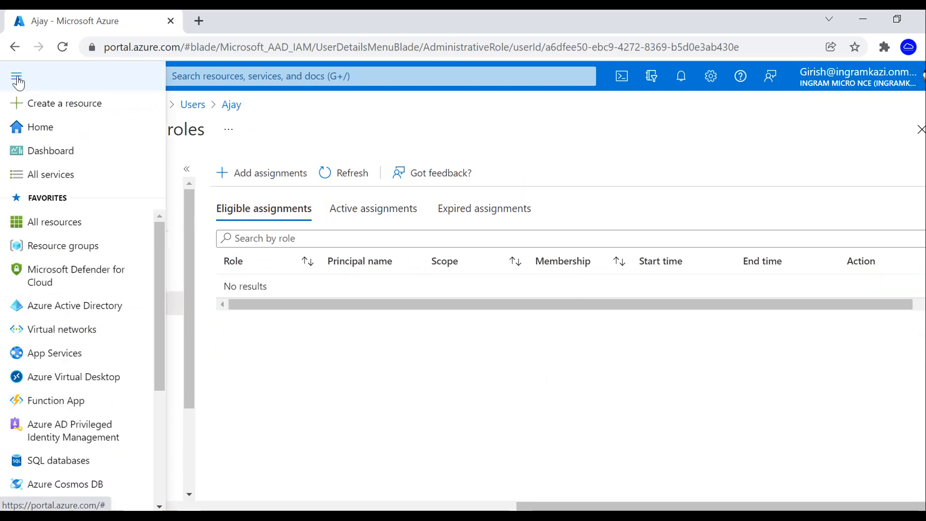
{"action": "left_click", "coordinate": [40, 175]}
{"action": "left_click_drag", "start_coordinate": [167, 356], "coordinate": [169, 421]}
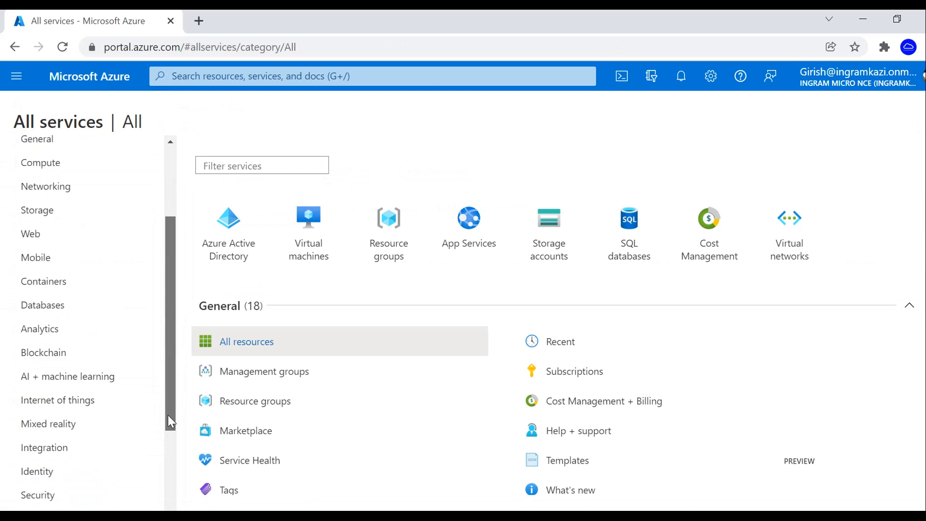
{"action": "left_click", "coordinate": [68, 480]}
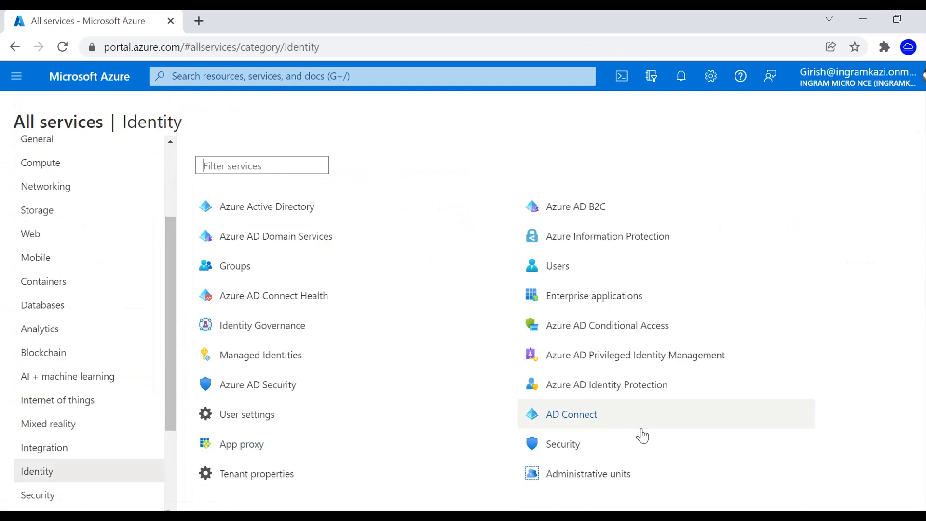
{"action": "left_click", "coordinate": [627, 357]}
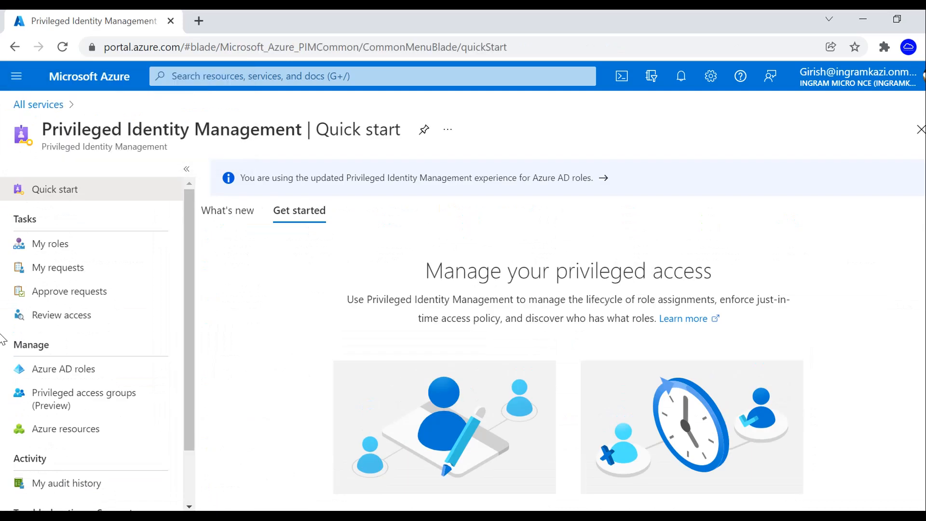
- Review your own active role assignments in My roles, then return to the PIM Quick start
{"action": "left_click", "coordinate": [73, 249]}
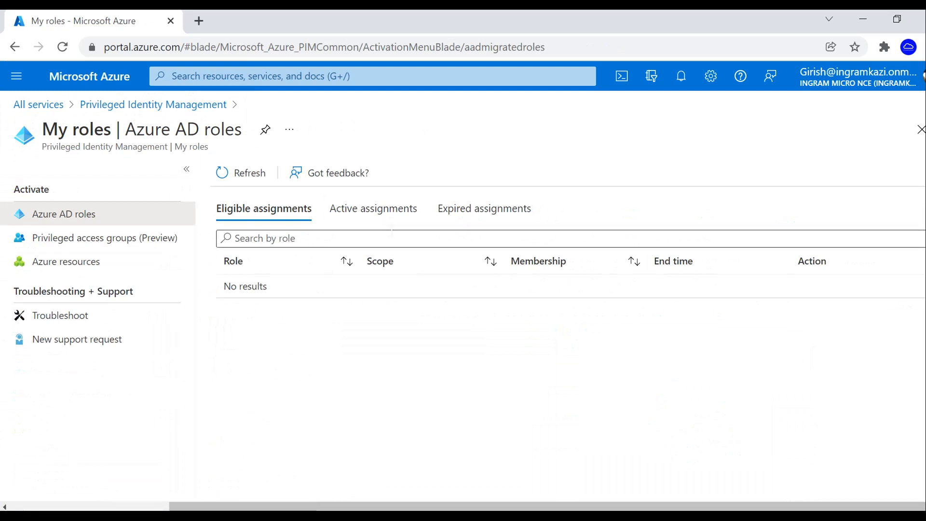
{"action": "left_click", "coordinate": [383, 221]}
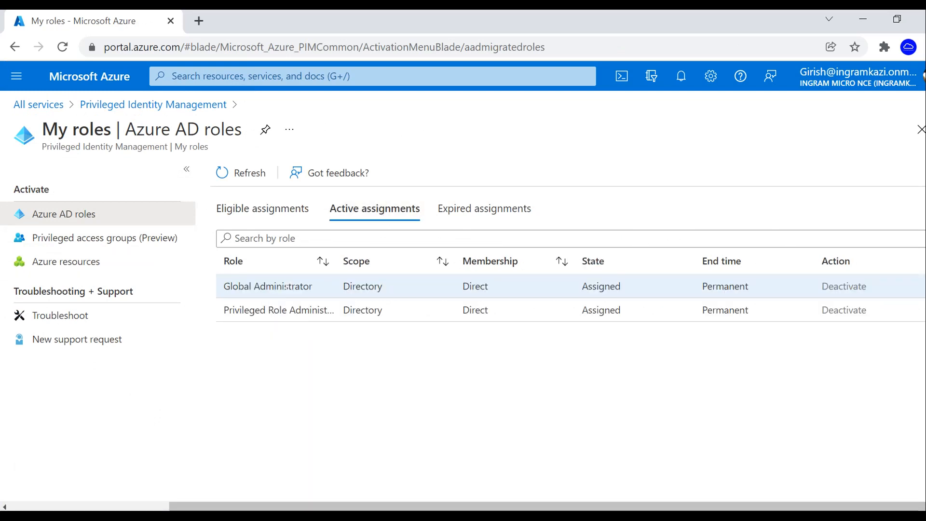
{"action": "left_click", "coordinate": [159, 105]}
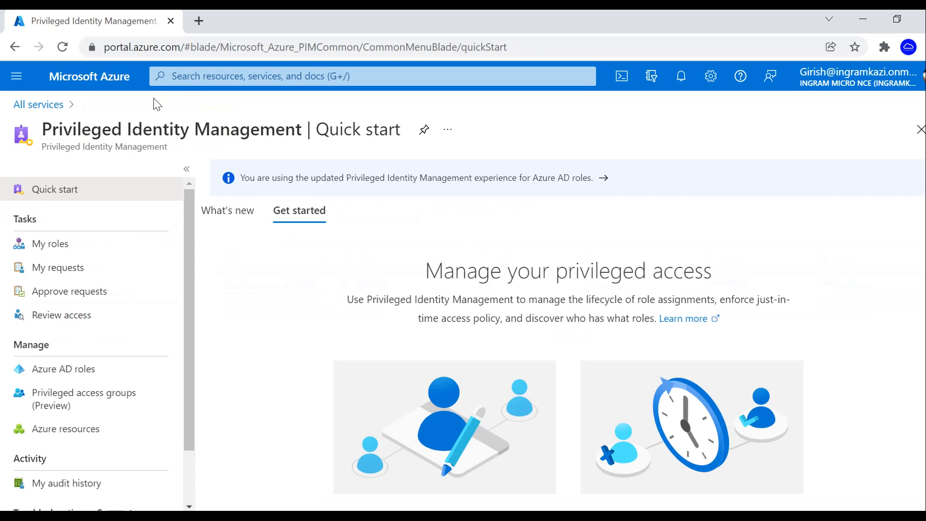
- Open the User Administrator role's assignments under Azure AD roles, then switch to the incognito window
{"action": "left_click", "coordinate": [60, 369]}
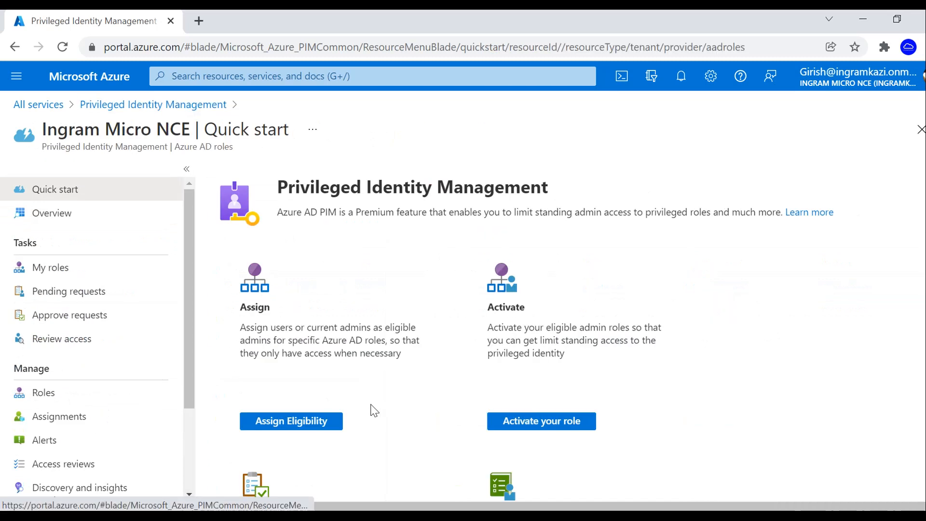
{"action": "left_click", "coordinate": [303, 429]}
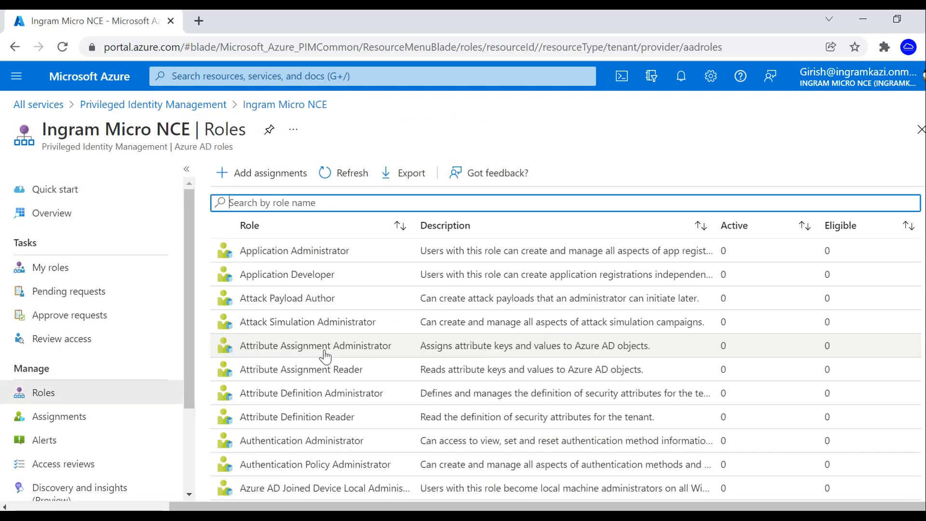
{"action": "scroll", "coordinate": [482, 357], "scroll_direction": "down", "scroll_amount": 1}
{"action": "scroll", "coordinate": [476, 377], "scroll_direction": "down", "scroll_amount": 20}
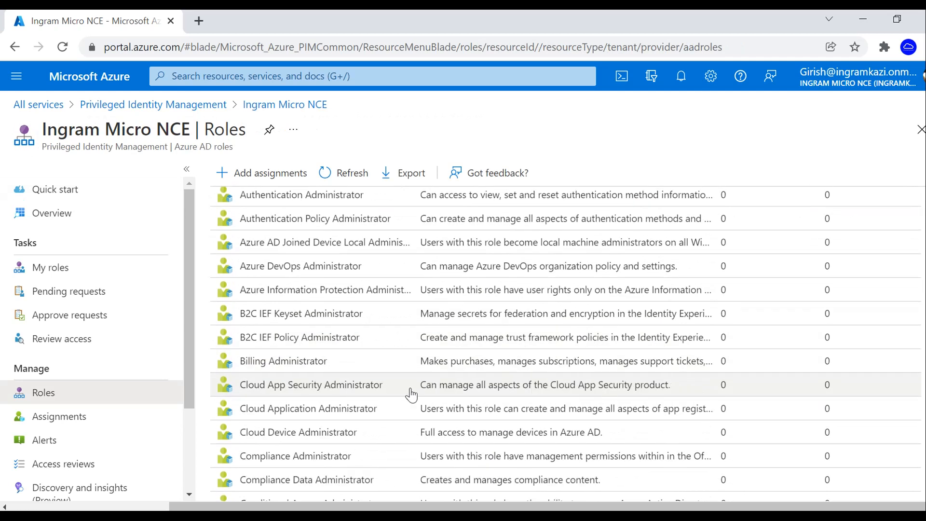
{"action": "scroll", "coordinate": [408, 398], "scroll_direction": "down", "scroll_amount": 8}
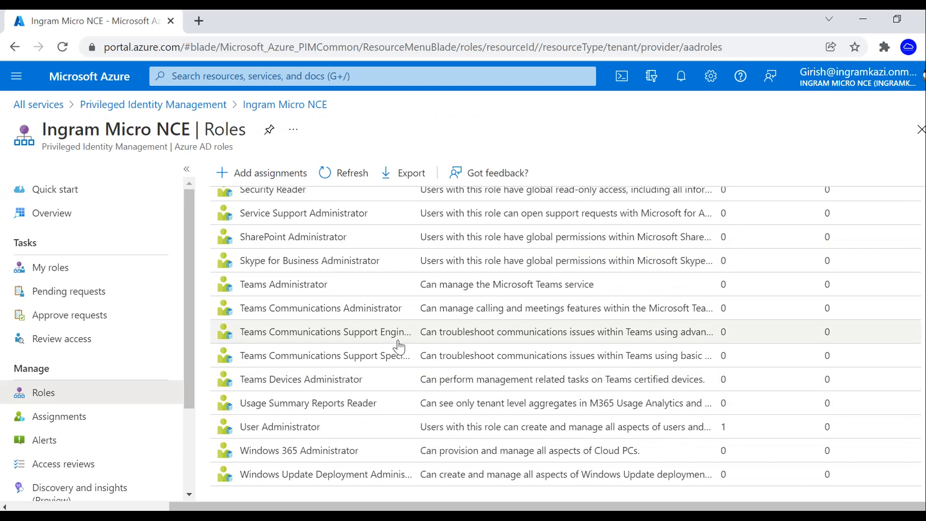
{"action": "left_click", "coordinate": [289, 437]}
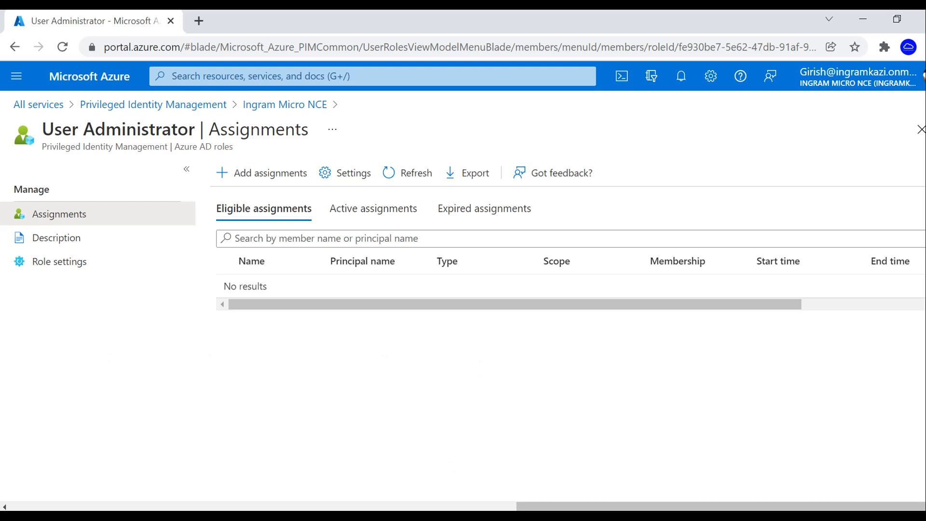
{"action": "left_click", "coordinate": [517, 444]}
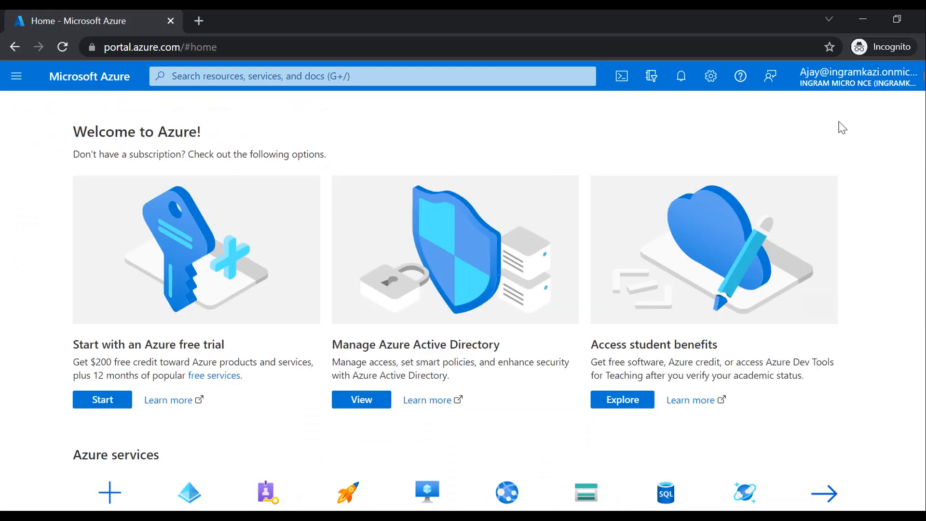
- As the non-admin, try resetting the second user's password in Azure Active Directory, then return to the admin window
{"action": "left_click", "coordinate": [16, 76]}
{"action": "left_click", "coordinate": [48, 467]}
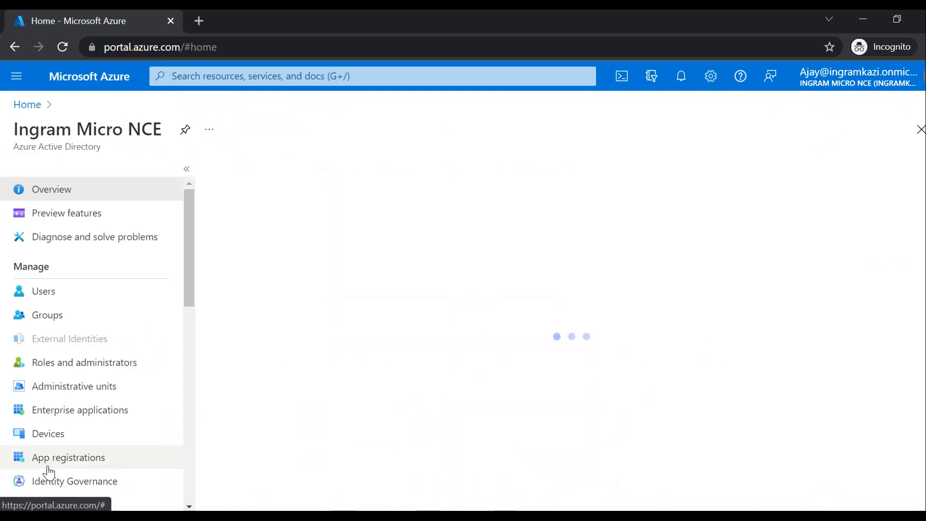
{"action": "left_click", "coordinate": [43, 295]}
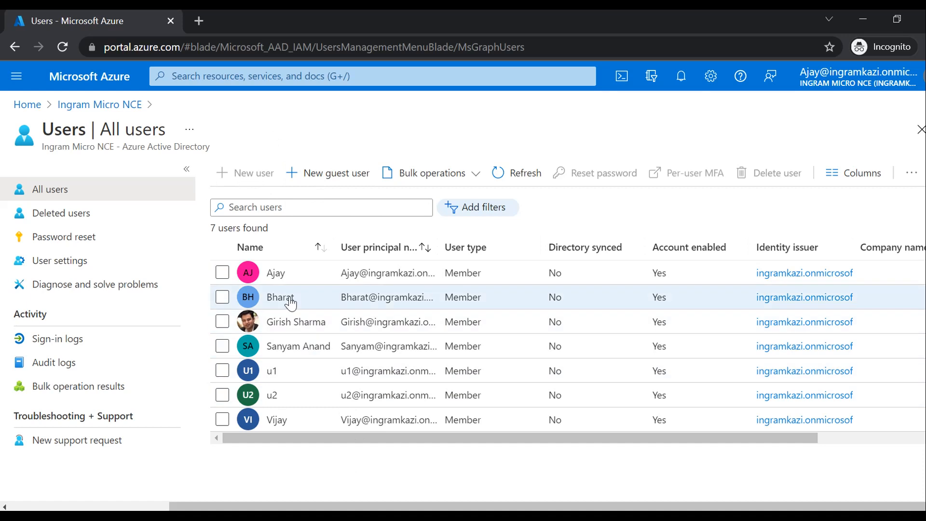
{"action": "left_click", "coordinate": [273, 301]}
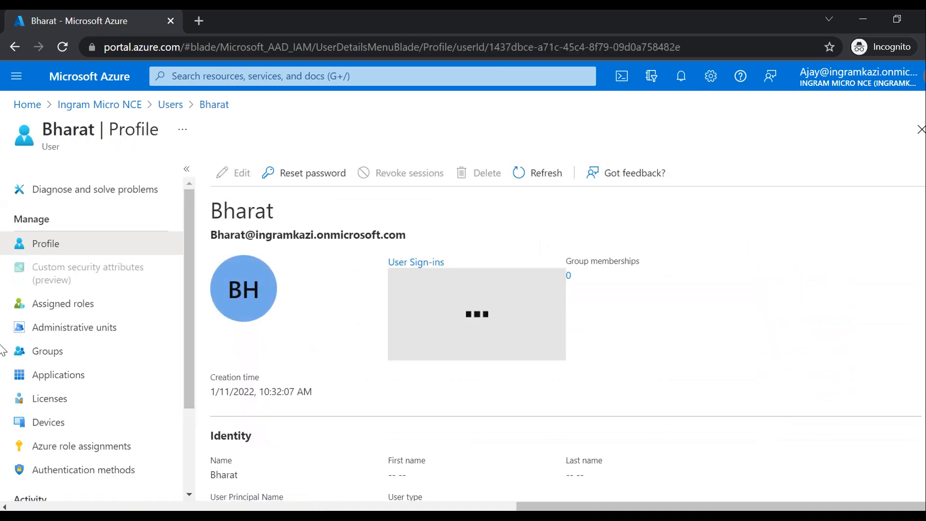
{"action": "left_click", "coordinate": [310, 180]}
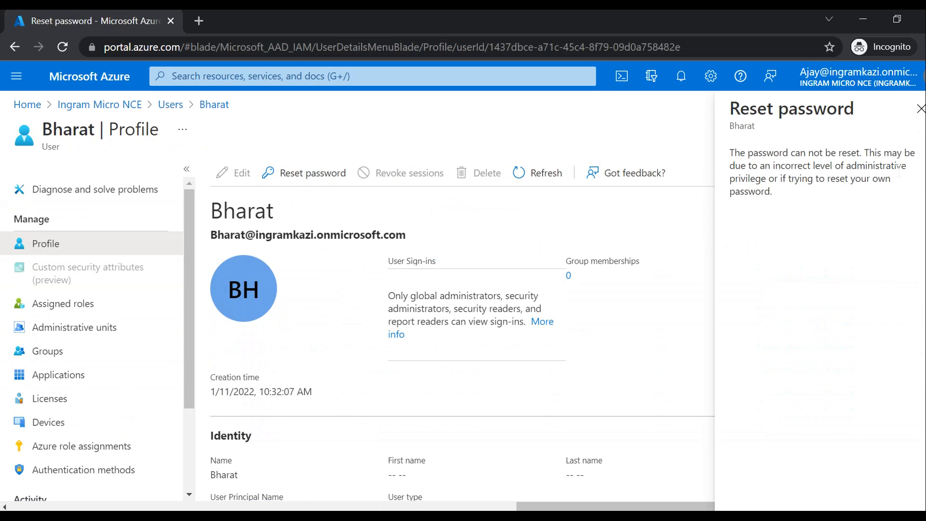
{"action": "left_click", "coordinate": [919, 109]}
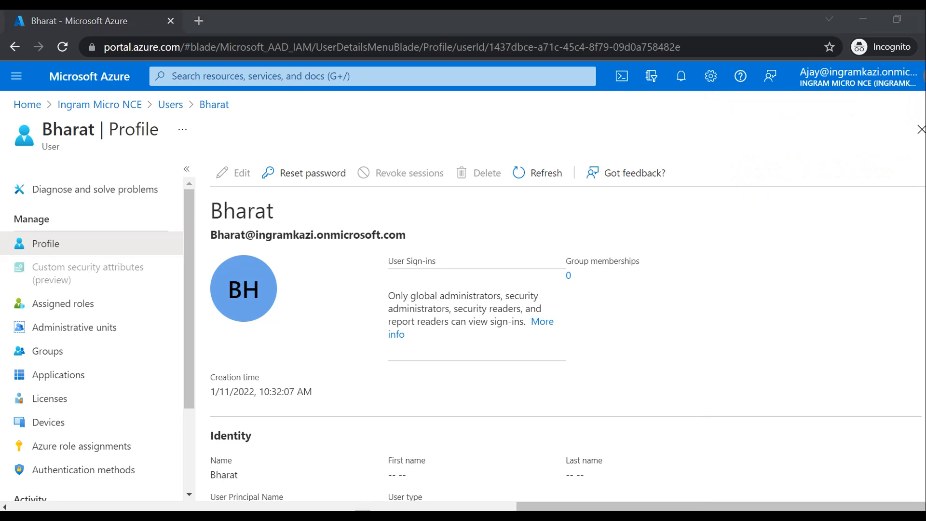
{"action": "left_click", "coordinate": [393, 464]}
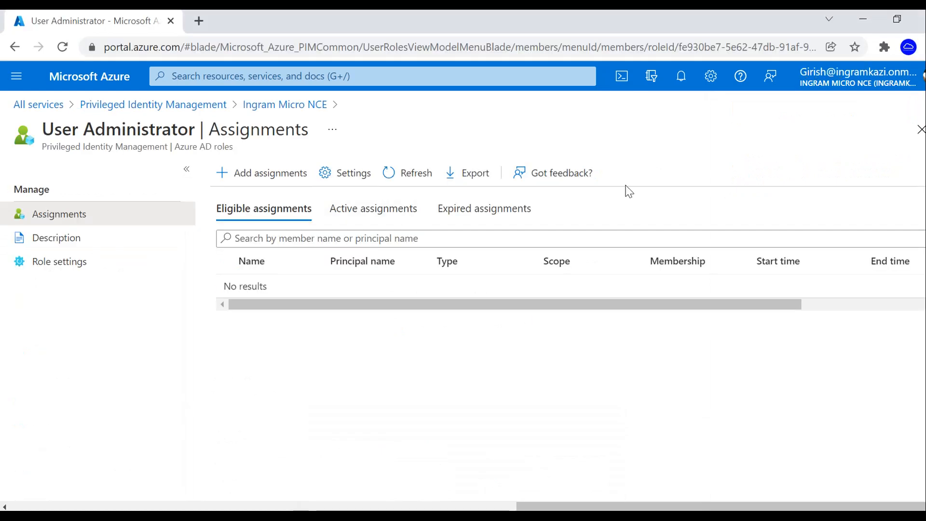
- Add a User Administrator assignment with the first user selected as the member and continue to Setting
{"action": "left_click", "coordinate": [265, 174]}
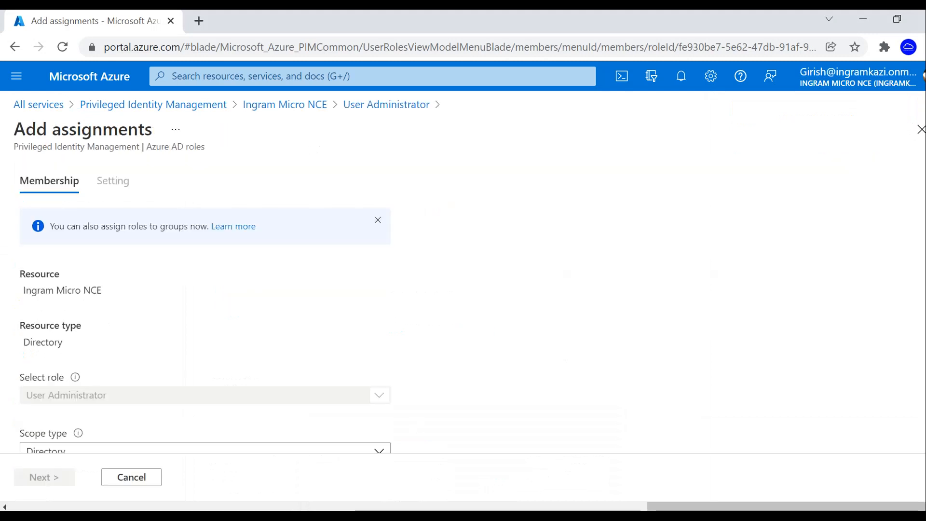
{"action": "scroll", "coordinate": [521, 368], "scroll_direction": "down", "scroll_amount": 2}
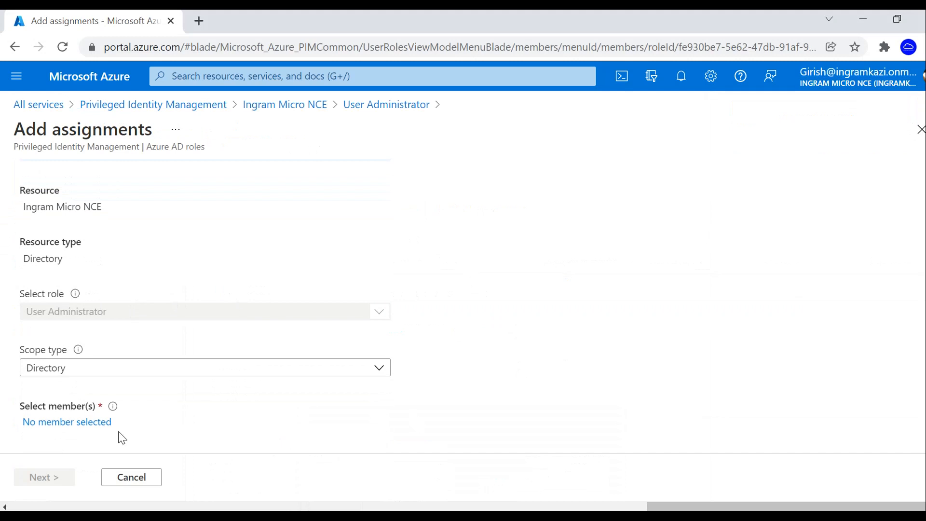
{"action": "left_click", "coordinate": [92, 423]}
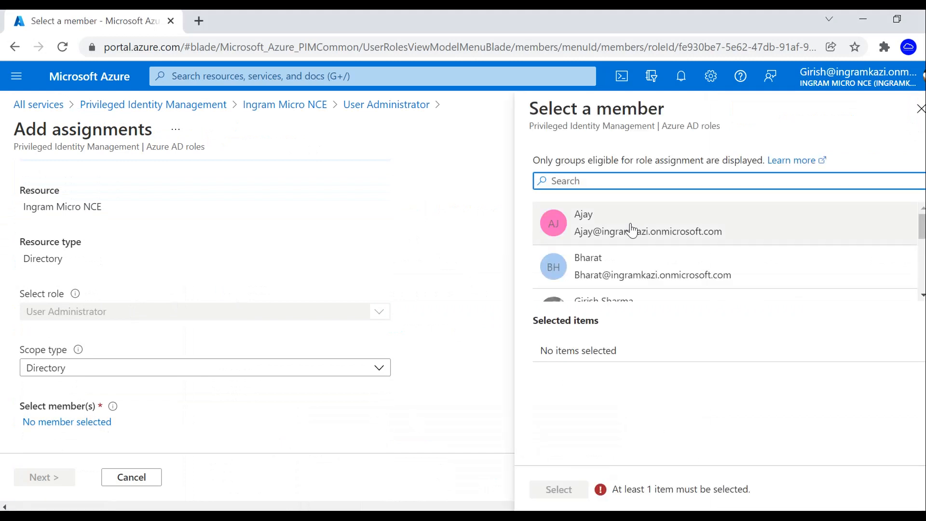
{"action": "left_click", "coordinate": [631, 226]}
{"action": "left_click", "coordinate": [558, 489]}
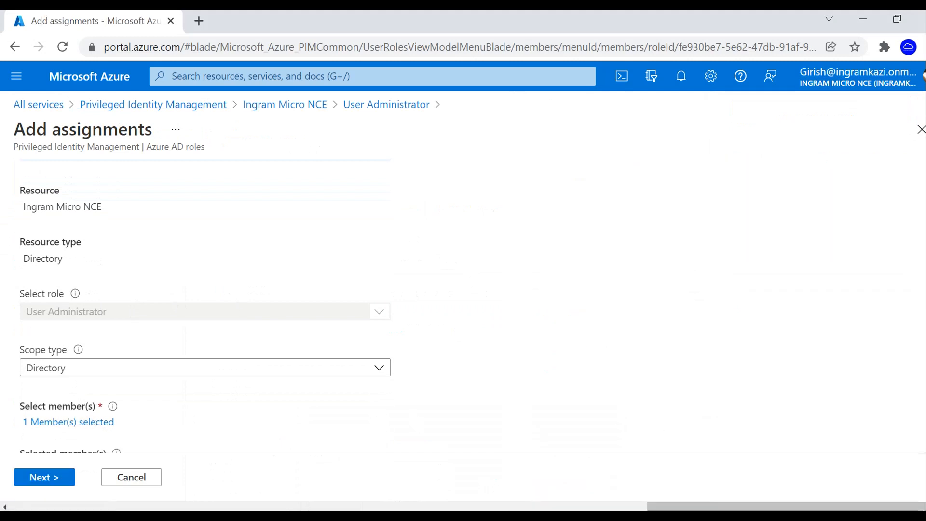
{"action": "left_click", "coordinate": [57, 478]}
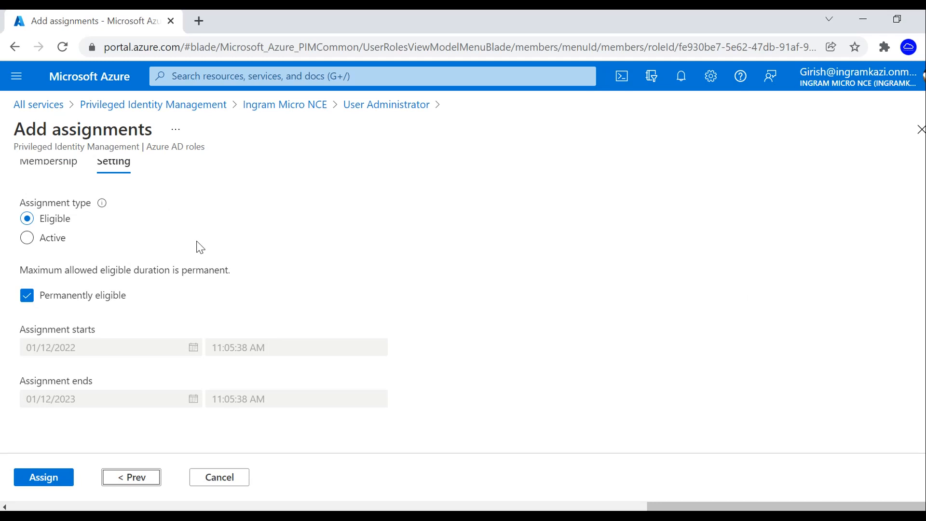
- Keep the assignment type Eligible with Permanently eligible checked, and assign the User Administrator role
{"action": "left_click", "coordinate": [27, 238]}
{"action": "scroll", "coordinate": [637, 352], "scroll_direction": "down", "scroll_amount": 2}
{"action": "scroll", "coordinate": [634, 347], "scroll_direction": "up", "scroll_amount": 3}
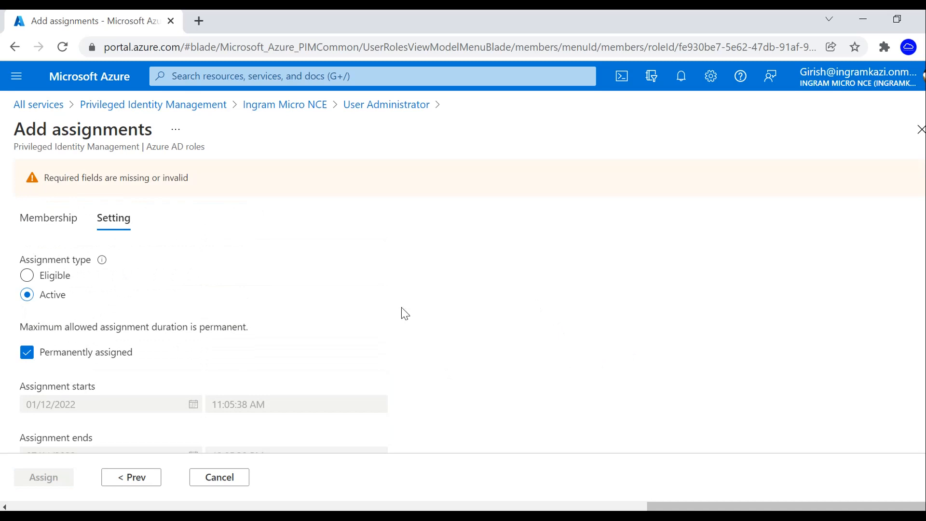
{"action": "scroll", "coordinate": [405, 314], "scroll_direction": "down", "scroll_amount": 2}
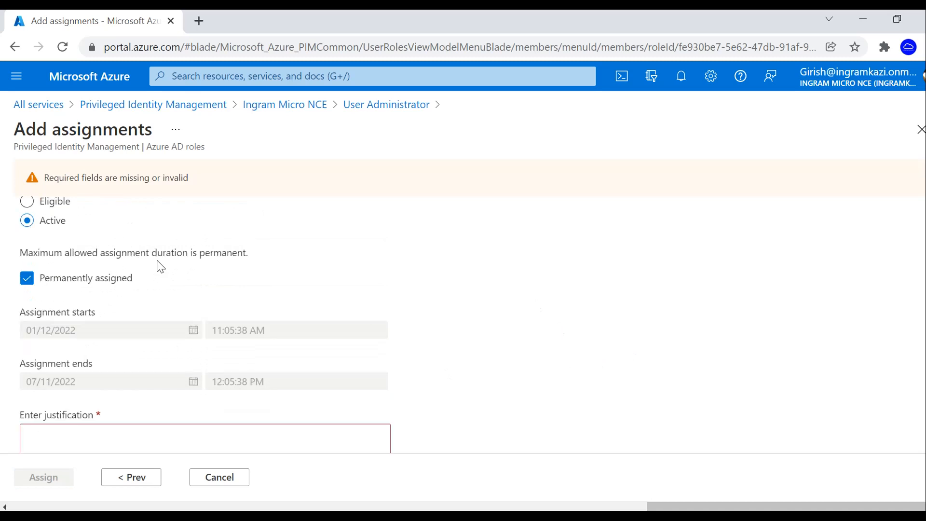
{"action": "left_click", "coordinate": [26, 203]}
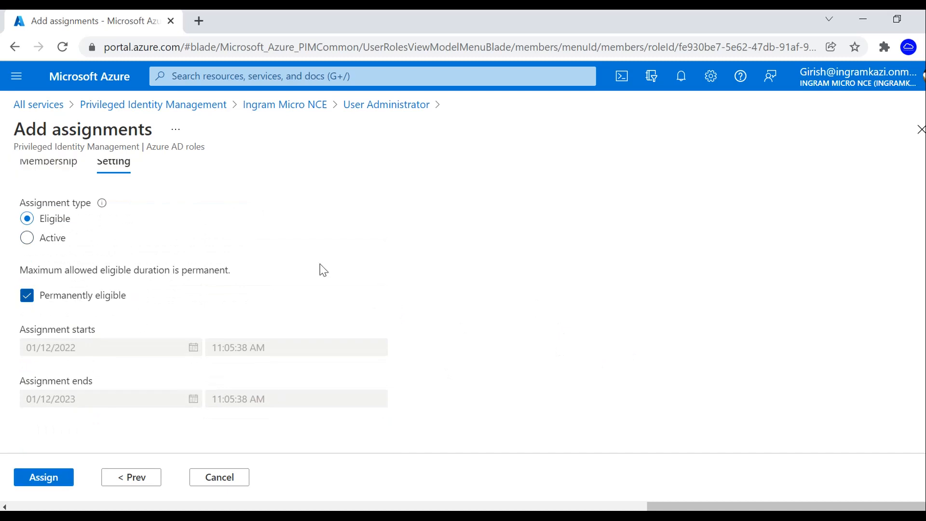
{"action": "left_click", "coordinate": [28, 296]}
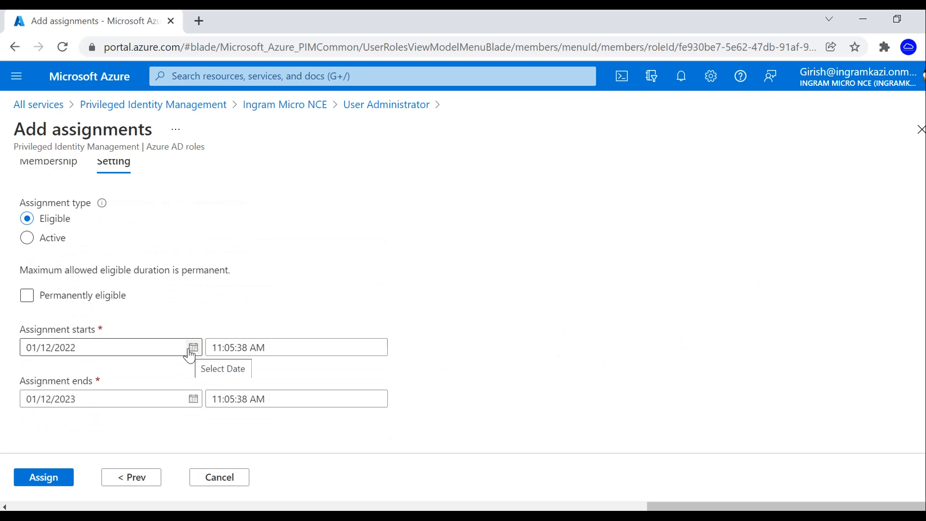
{"action": "left_click", "coordinate": [29, 298]}
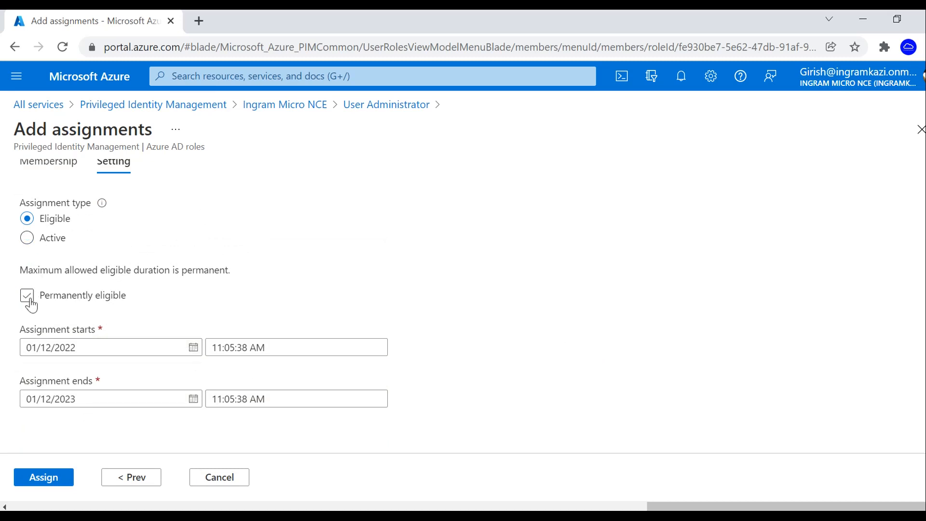
{"action": "left_click", "coordinate": [43, 477]}
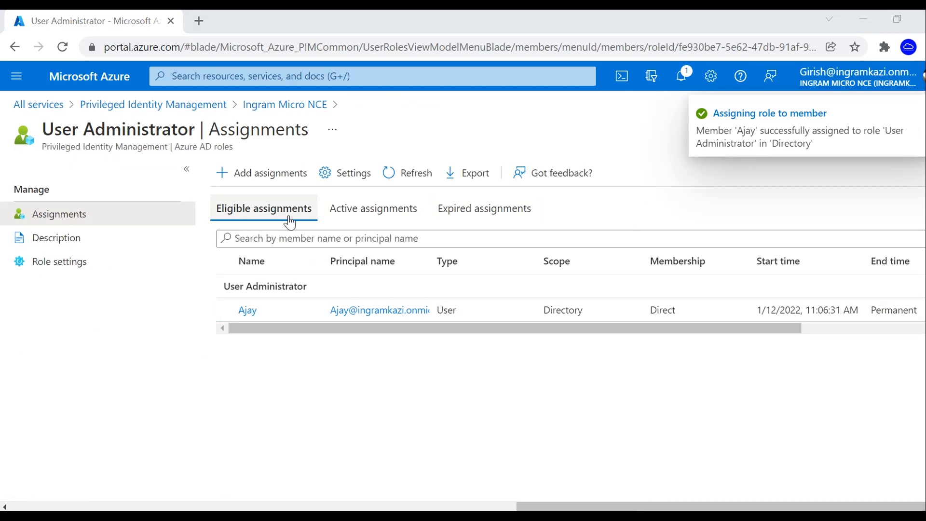
{"action": "left_click_drag", "start_coordinate": [320, 327], "coordinate": [586, 352]}
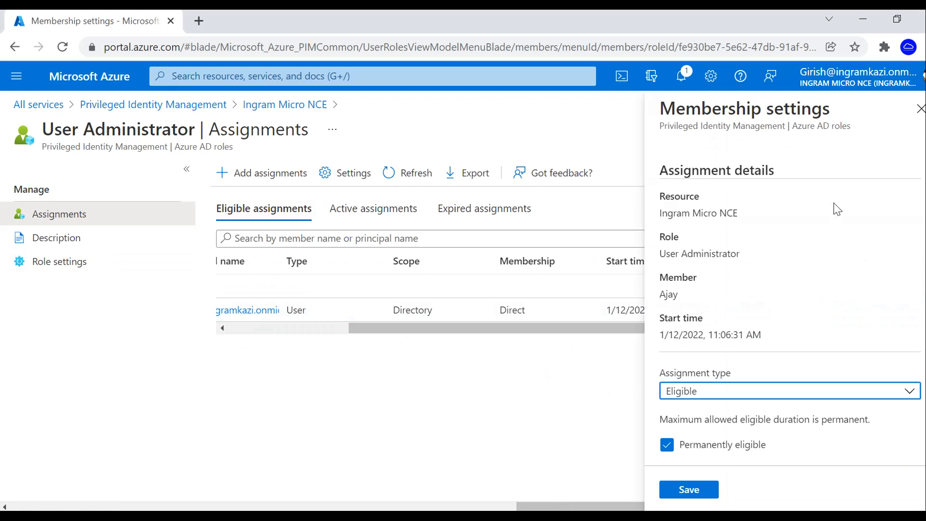
{"action": "scroll", "coordinate": [870, 367], "scroll_direction": "down", "scroll_amount": 2}
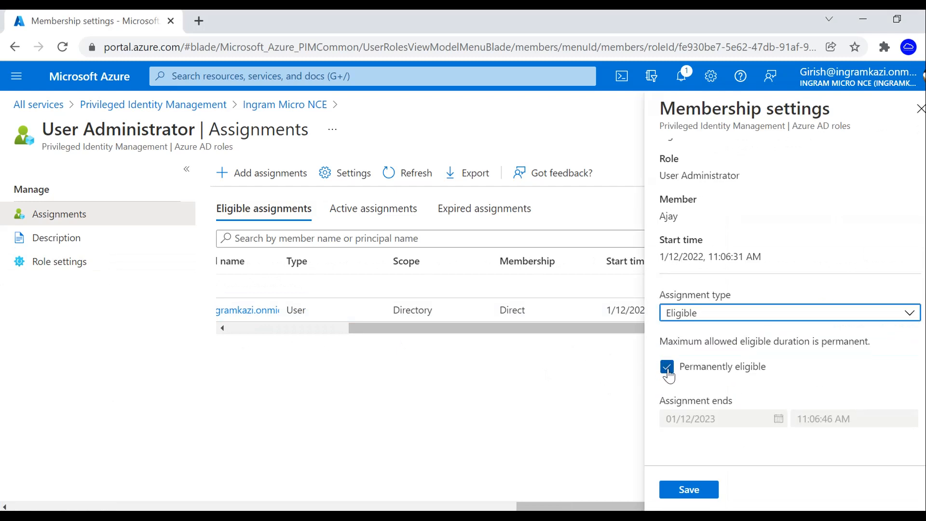
{"action": "left_click", "coordinate": [760, 316]}
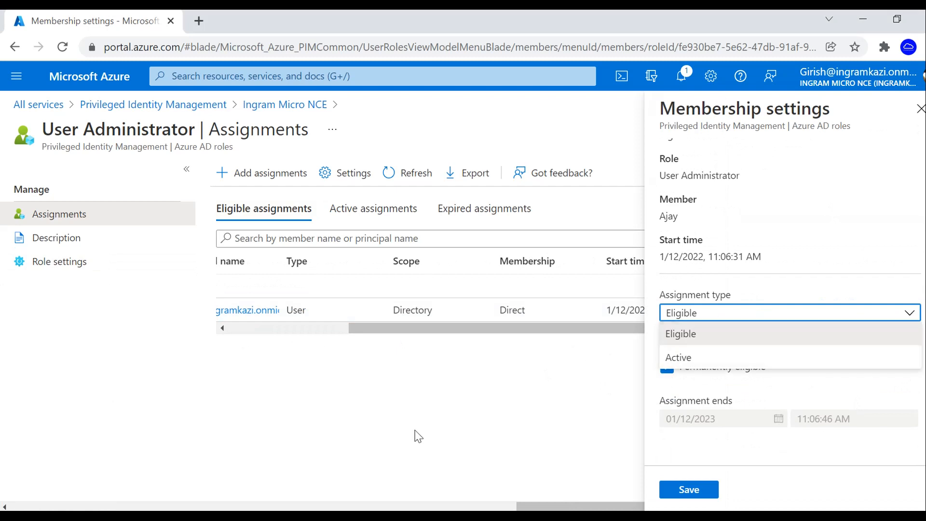
{"action": "left_click", "coordinate": [921, 109]}
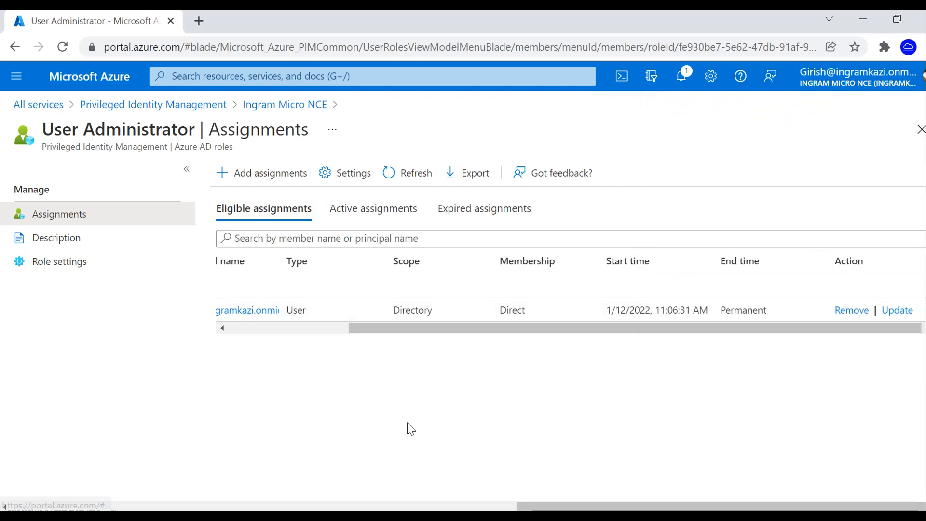
{"action": "left_click_drag", "start_coordinate": [626, 505], "coordinate": [484, 507]}
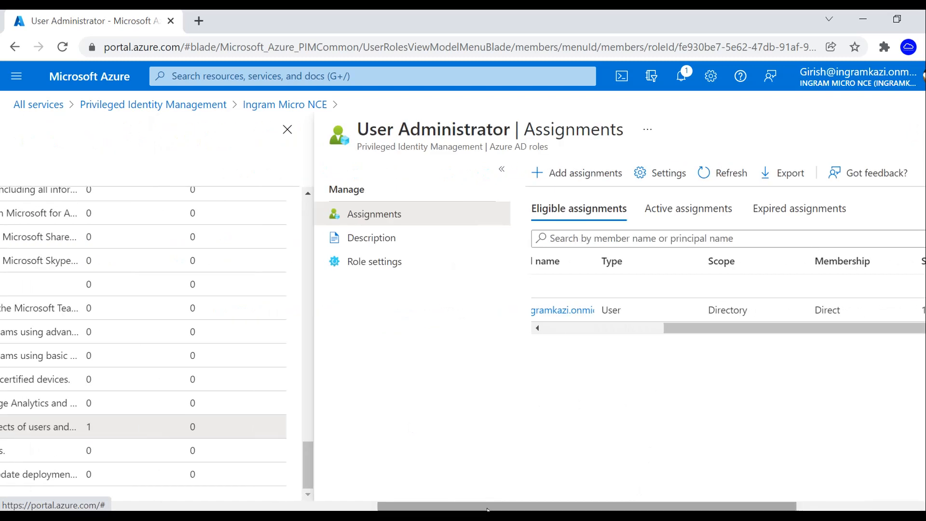
- Sign out of the private-window session and sign back in as the role user with their password
{"action": "left_click", "coordinate": [572, 449]}
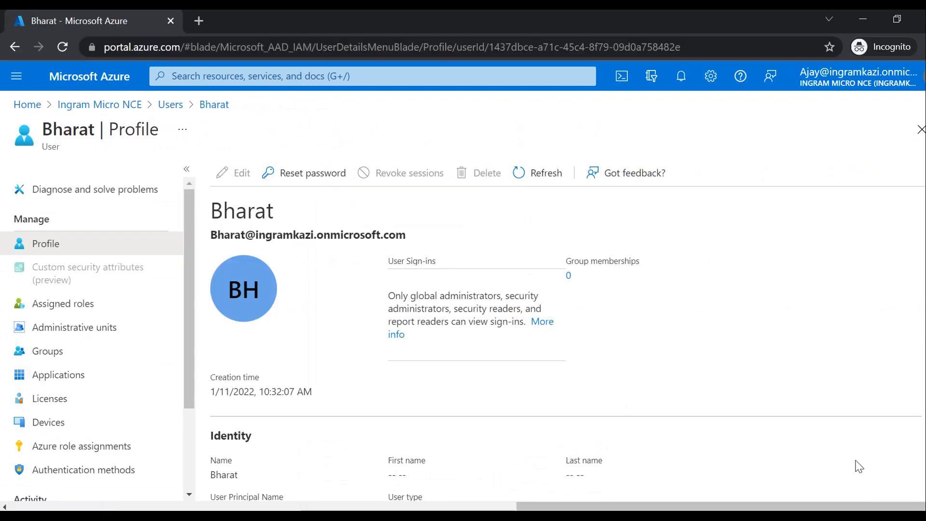
{"action": "left_click", "coordinate": [862, 93]}
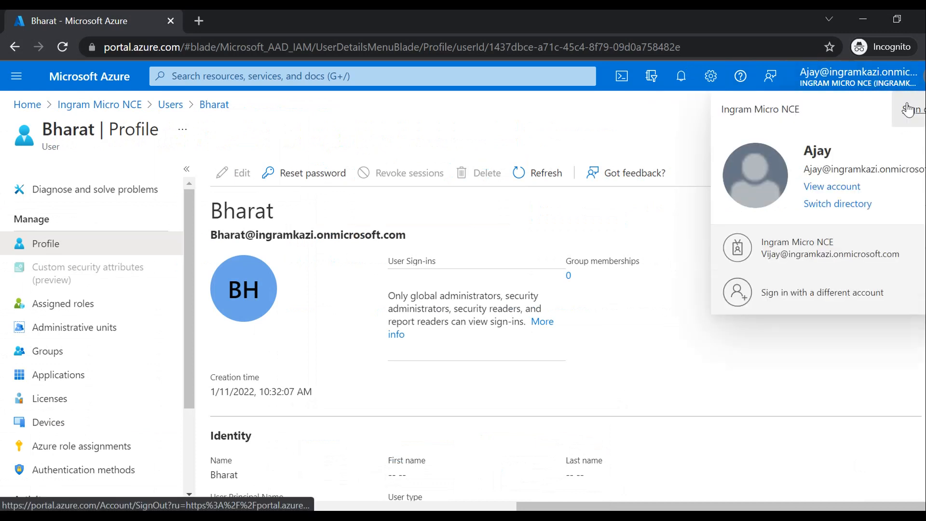
{"action": "left_click", "coordinate": [911, 107]}
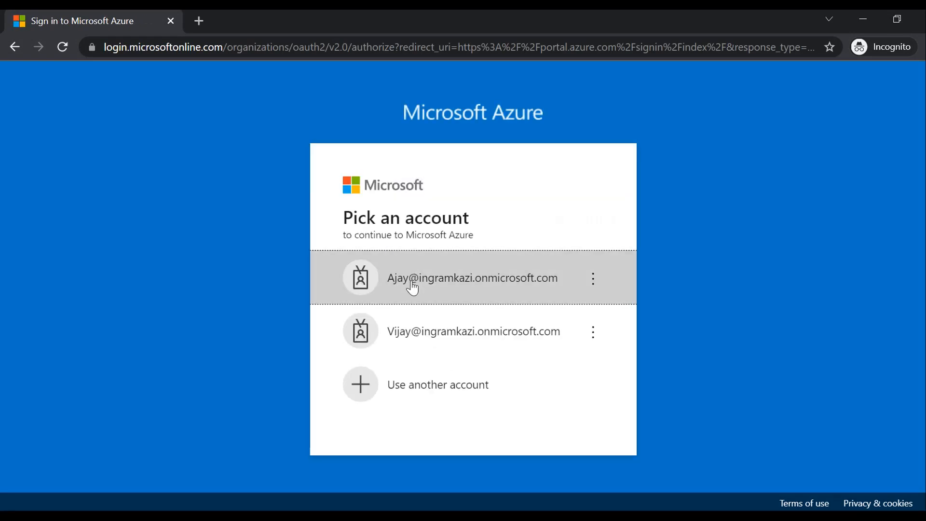
{"action": "left_click", "coordinate": [416, 282]}
{"action": "type", "text": "•"}
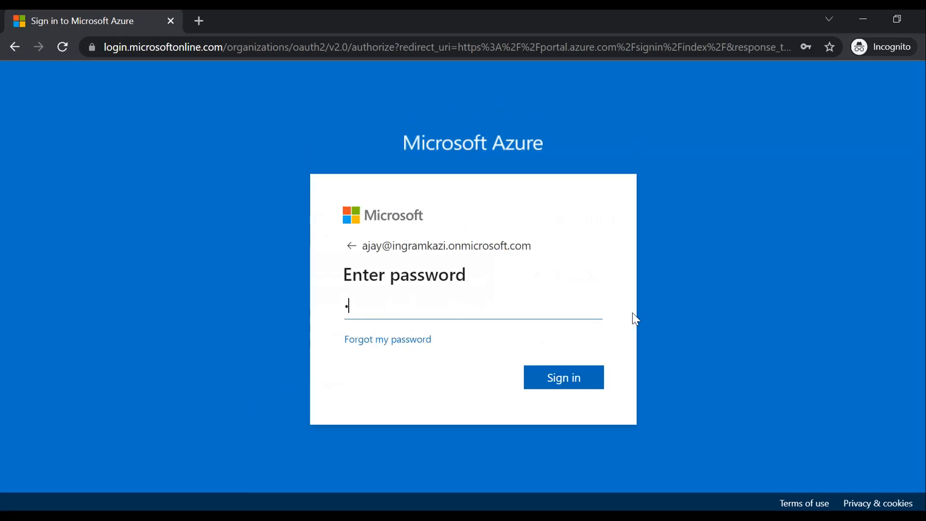
{"action": "type", "text": "•••••••••••"}
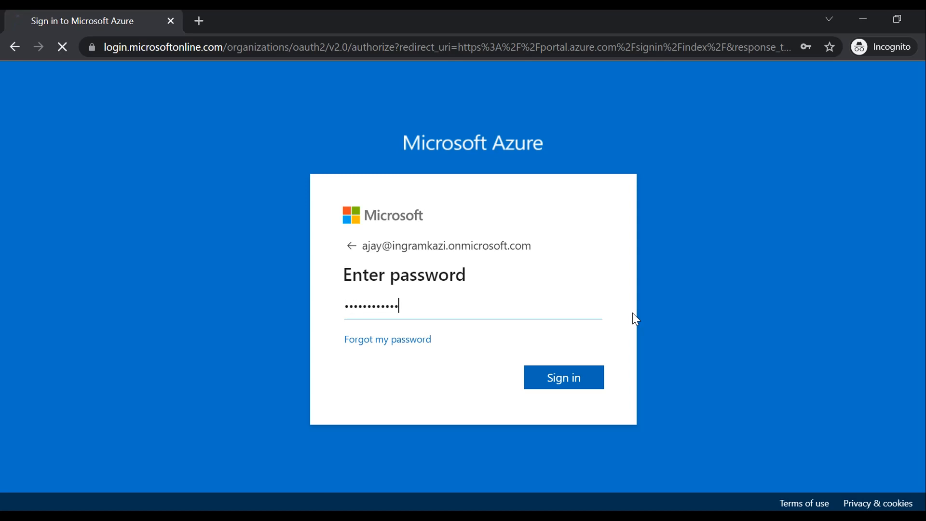
{"action": "key", "text": "Return"}
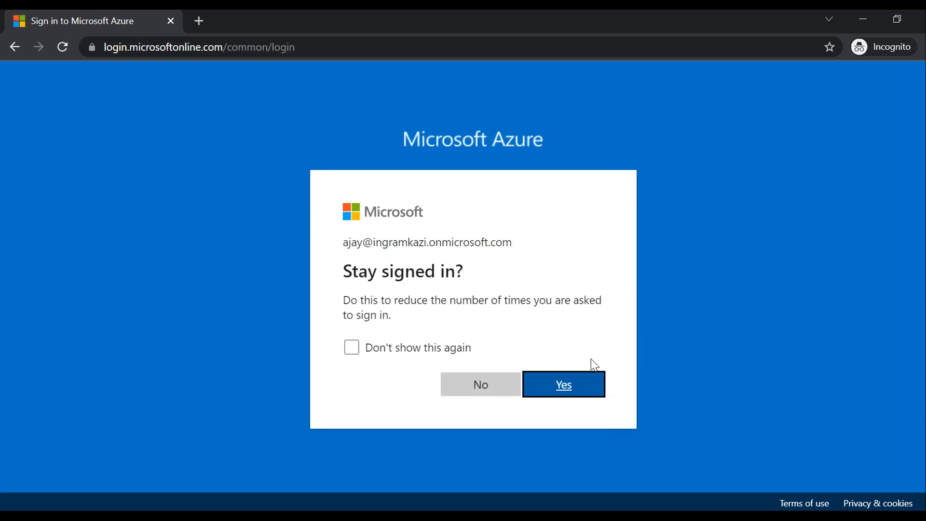
{"action": "left_click", "coordinate": [561, 384]}
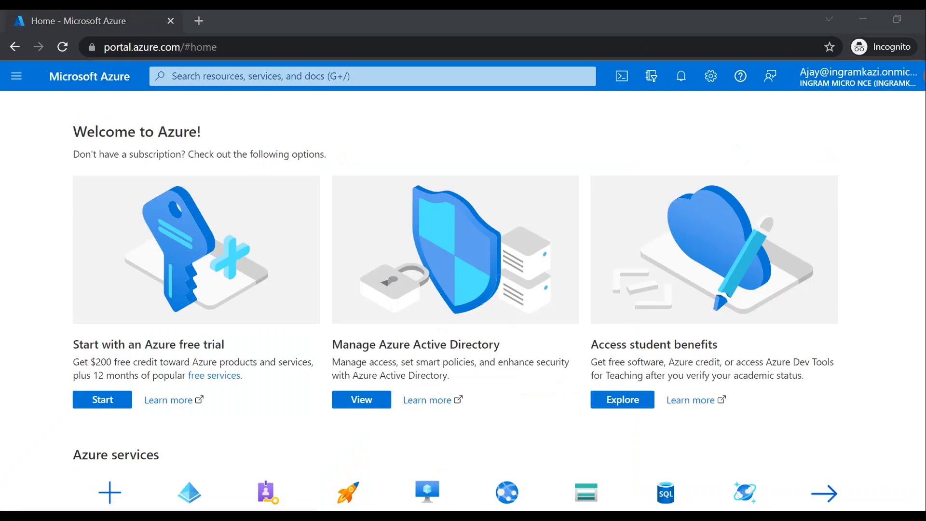
- Browse the list of users in Azure Active Directory
{"action": "left_click", "coordinate": [17, 77]}
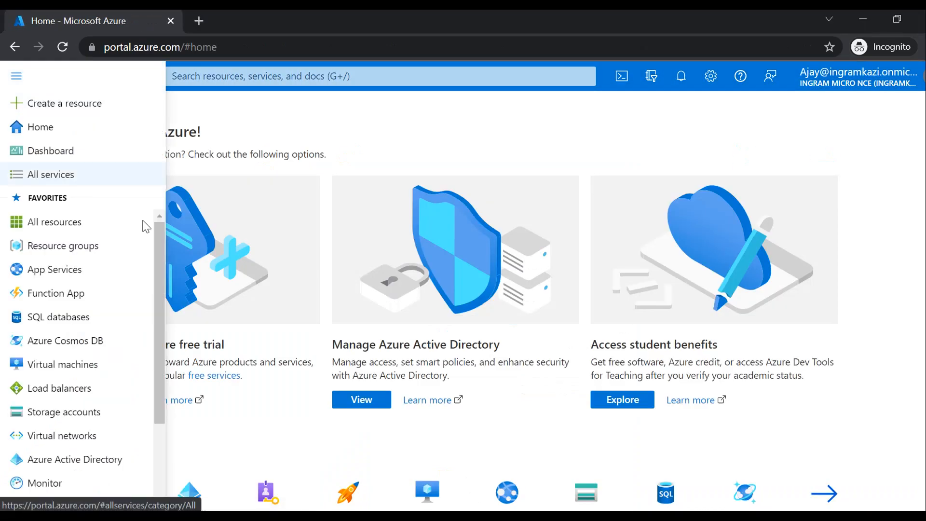
{"action": "left_click", "coordinate": [75, 461]}
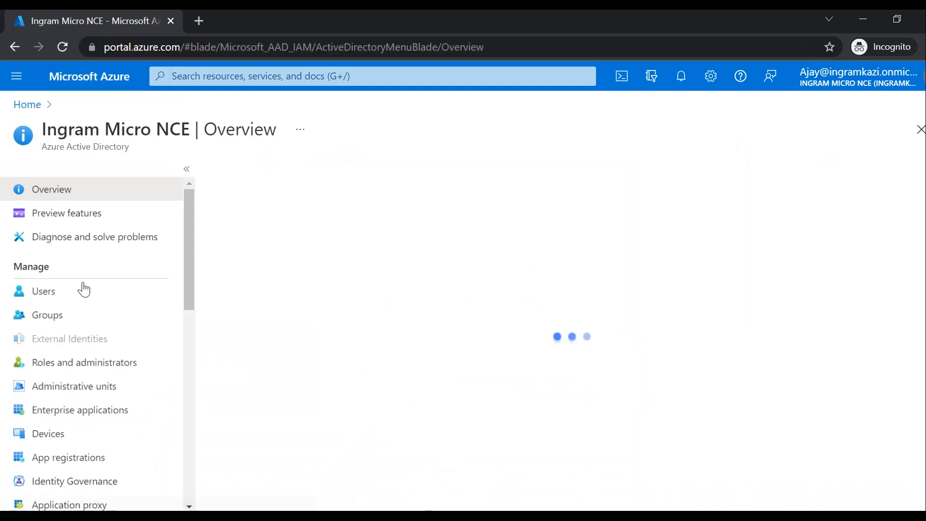
{"action": "left_click", "coordinate": [73, 291]}
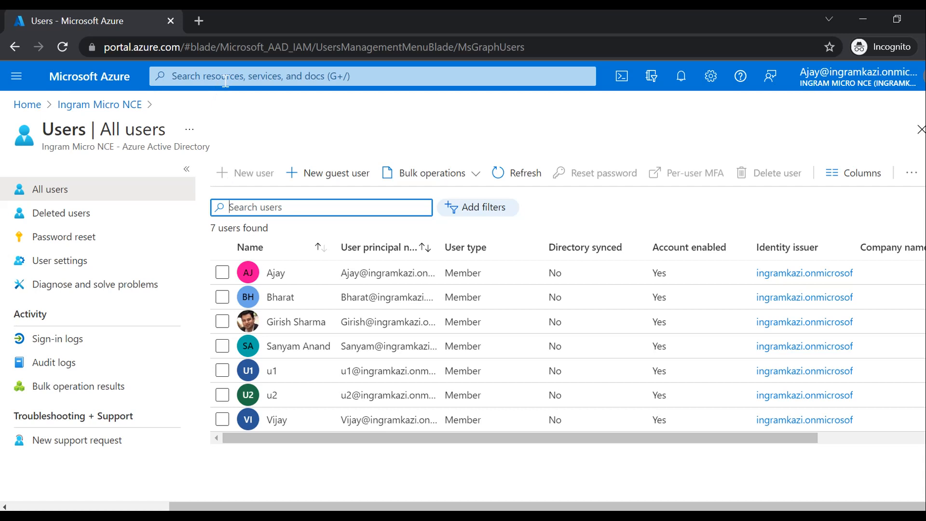
{"action": "left_click", "coordinate": [226, 80]}
- Open Azure AD Privileged Identity Management via All services > Identity and select Azure AD roles
{"action": "left_click", "coordinate": [16, 76]}
{"action": "left_click", "coordinate": [33, 175]}
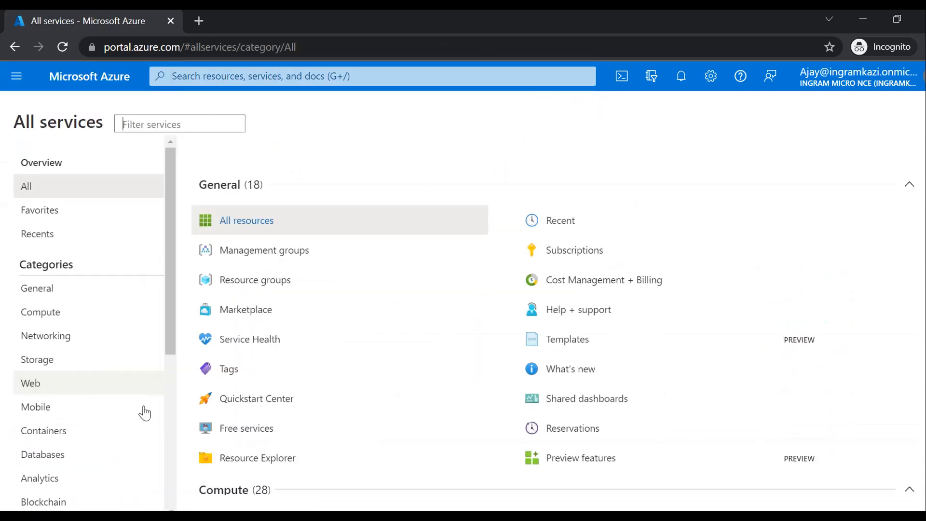
{"action": "scroll", "coordinate": [96, 397], "scroll_direction": "down", "scroll_amount": 5}
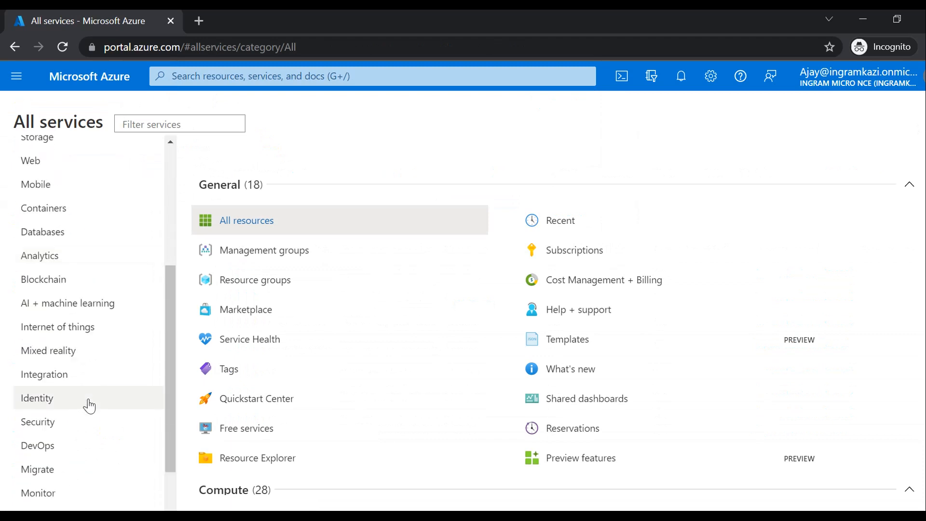
{"action": "left_click", "coordinate": [69, 409]}
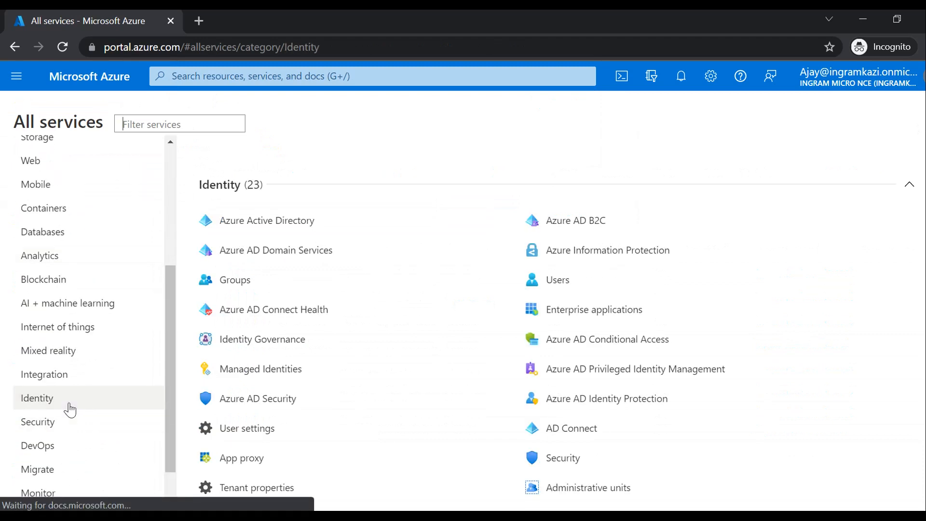
{"action": "left_click", "coordinate": [567, 377]}
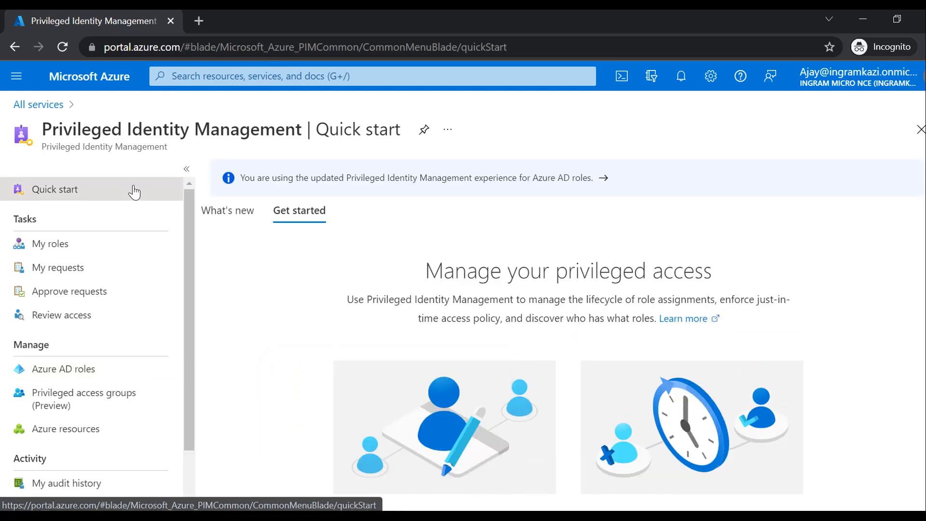
{"action": "left_click_drag", "start_coordinate": [192, 262], "coordinate": [187, 319]}
{"action": "left_click", "coordinate": [176, 310]}
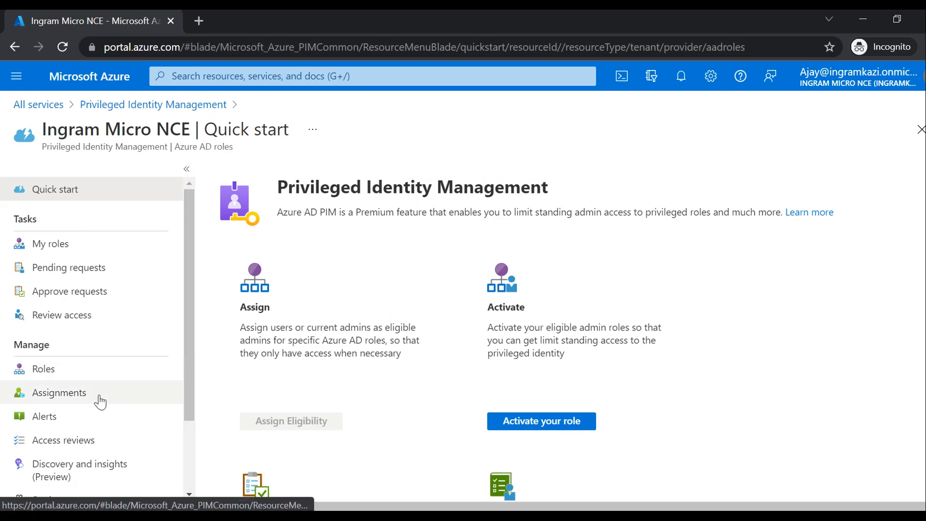
- Check the role user's Active and Eligible assignments in My roles, then activate User Administrator
{"action": "left_click", "coordinate": [58, 392]}
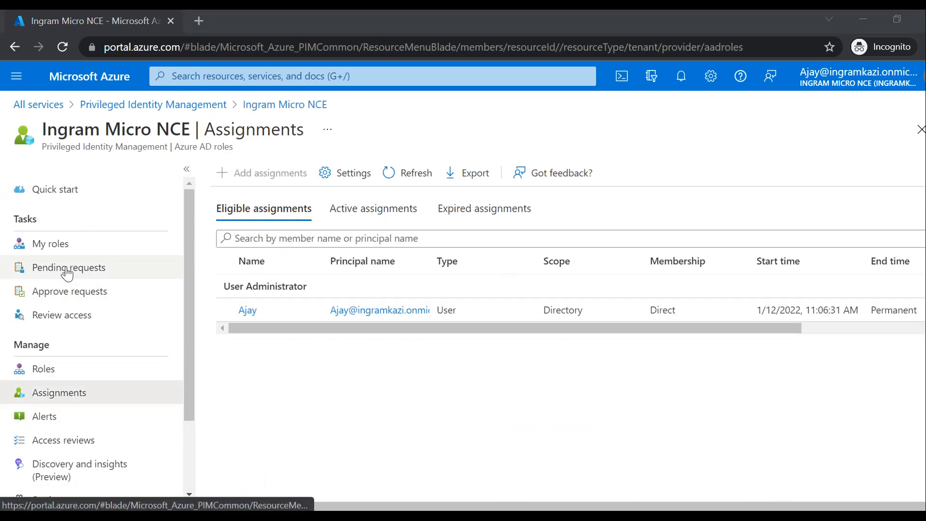
{"action": "left_click", "coordinate": [60, 252]}
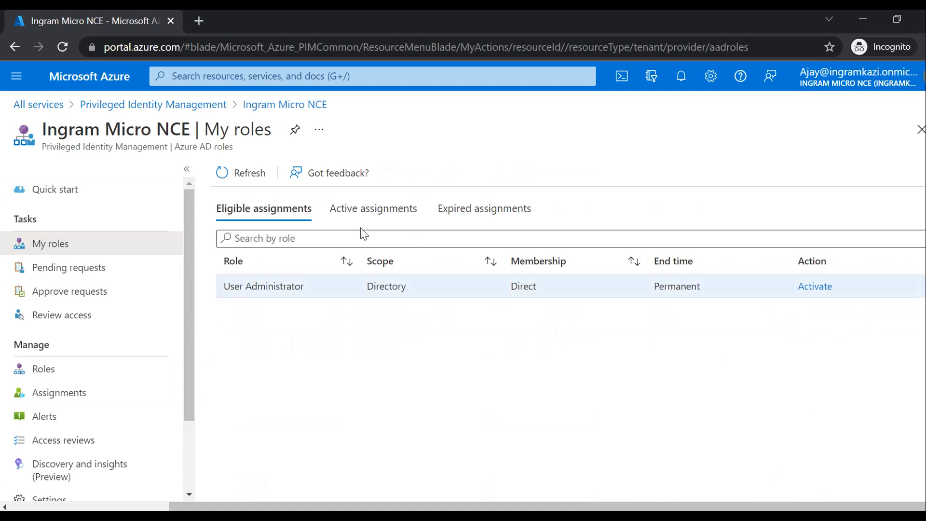
{"action": "left_click", "coordinate": [372, 209]}
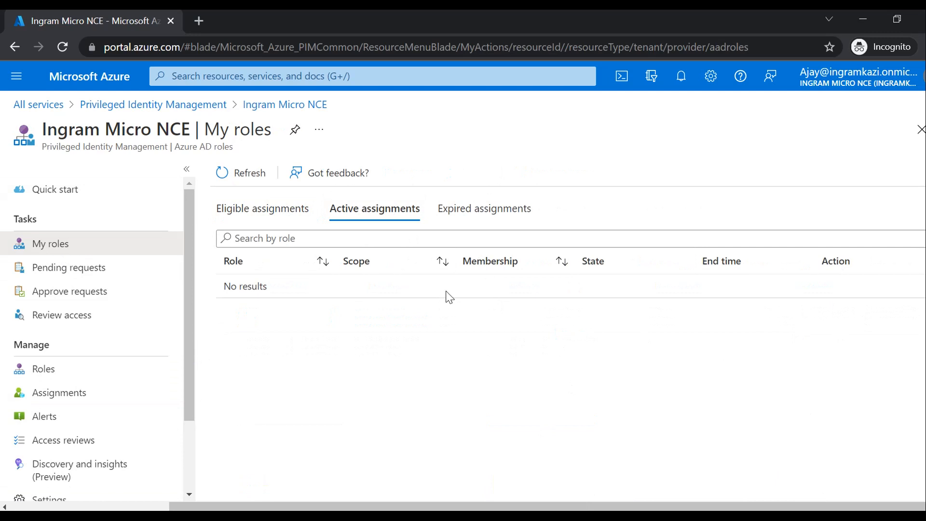
{"action": "left_click", "coordinate": [248, 211]}
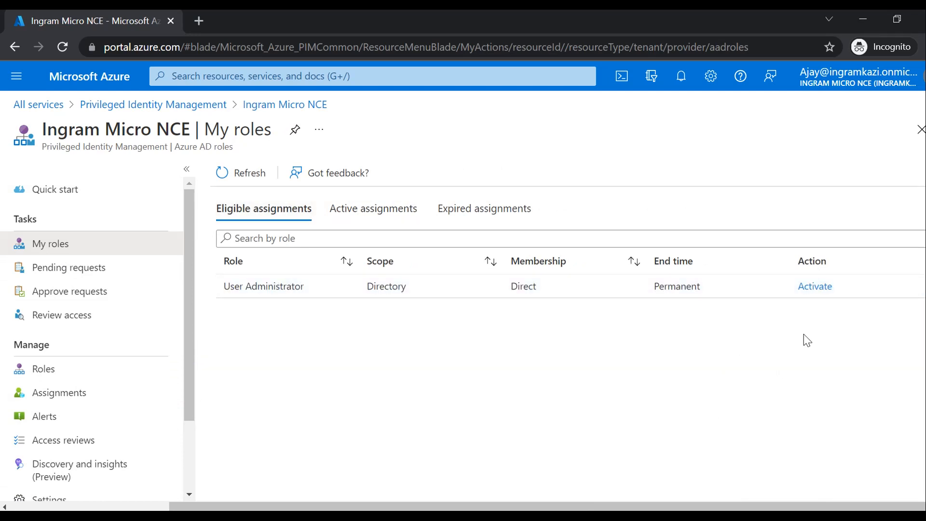
{"action": "left_click", "coordinate": [816, 288]}
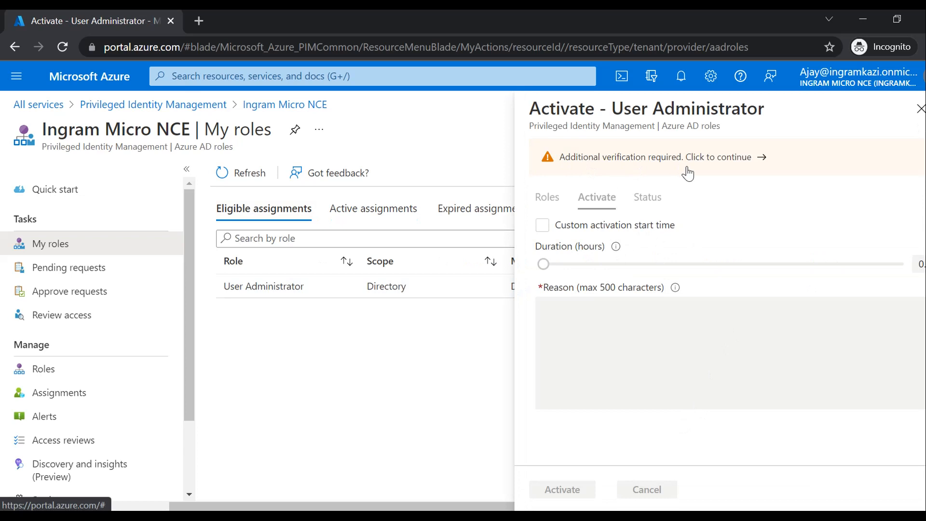
- Follow the Additional verification required banner and continue past the More information required prompt
{"action": "left_click", "coordinate": [671, 160]}
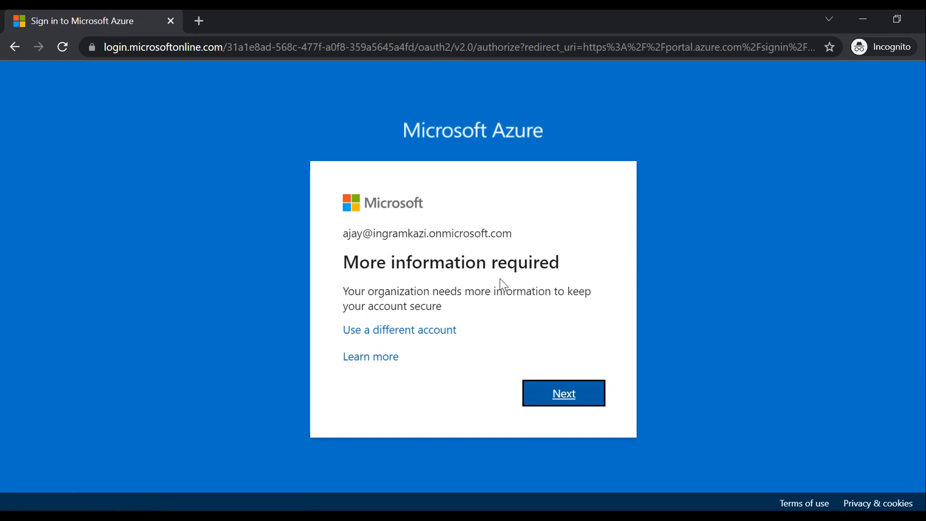
{"action": "left_click", "coordinate": [571, 390]}
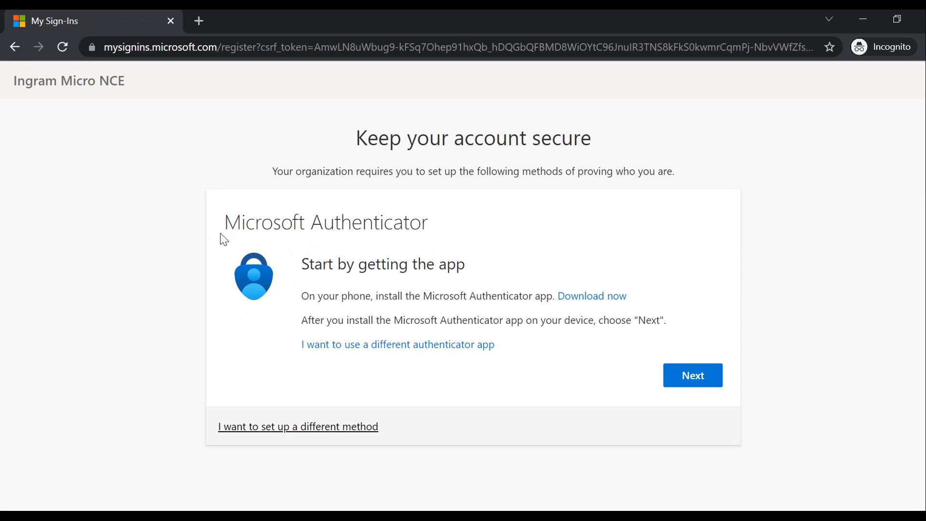
- Choose Phone as the sign-in method, select Canada (+1), and enter the phone number
{"action": "left_click", "coordinate": [339, 428]}
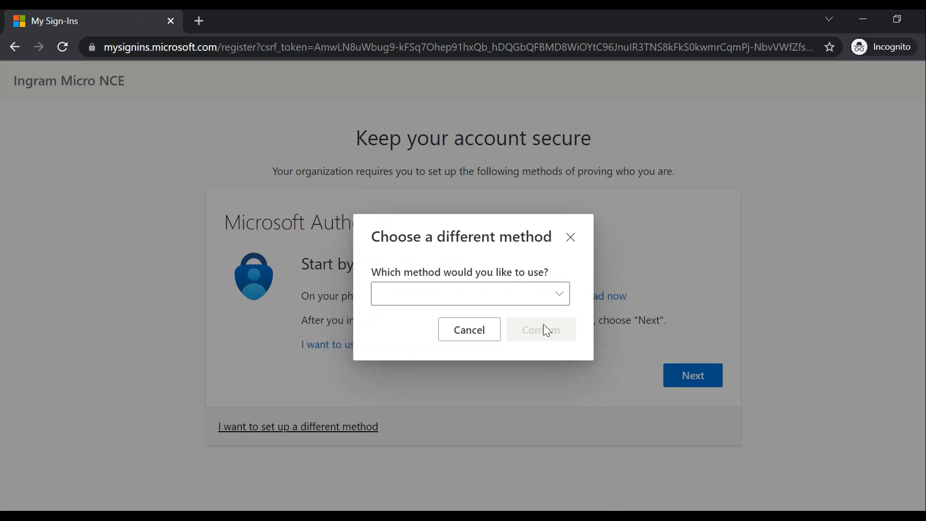
{"action": "left_click", "coordinate": [535, 298]}
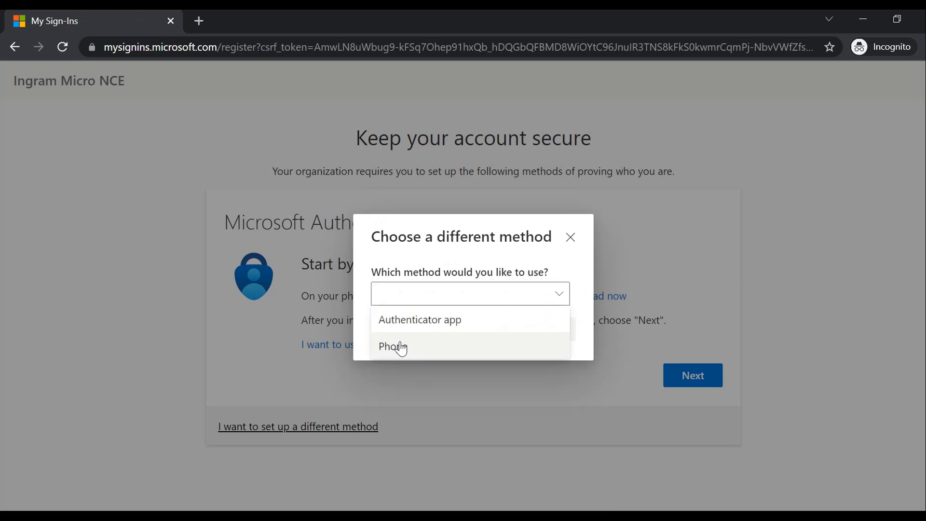
{"action": "left_click", "coordinate": [401, 347]}
{"action": "left_click", "coordinate": [542, 328]}
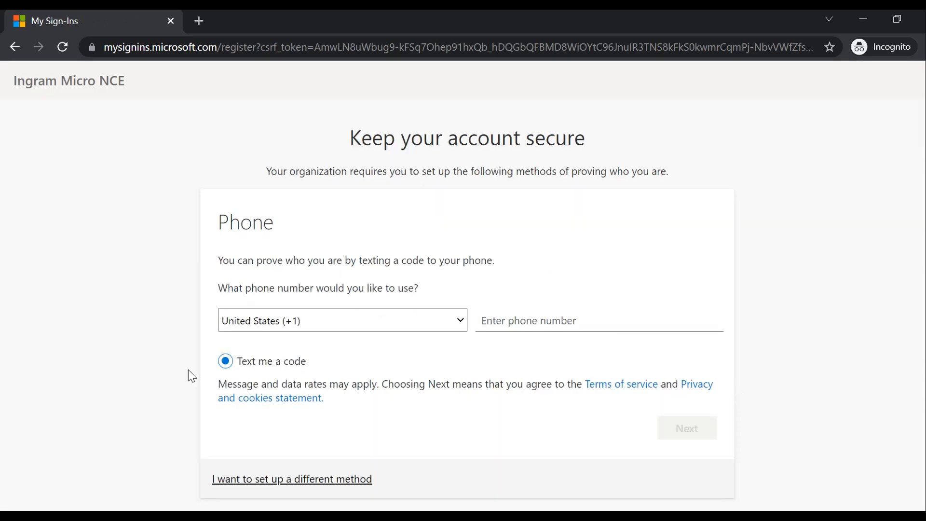
{"action": "left_click", "coordinate": [439, 321]}
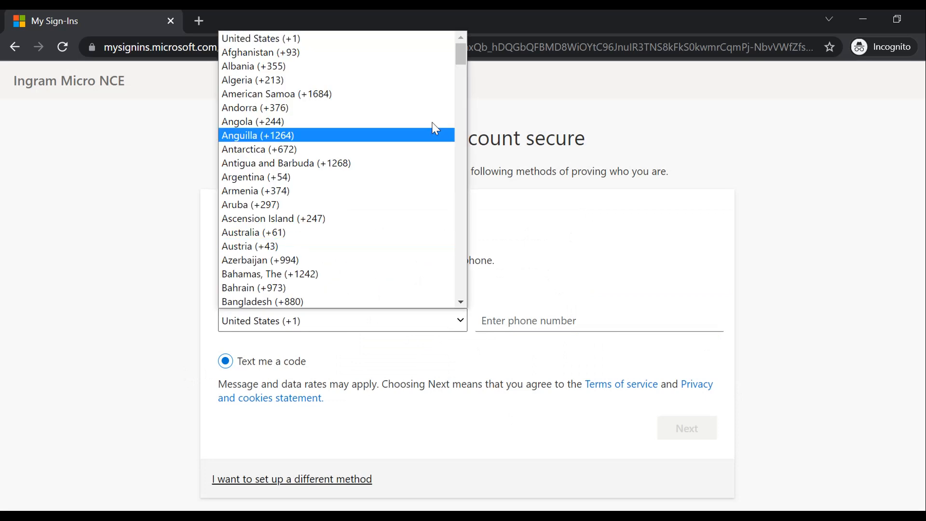
{"action": "left_click_drag", "start_coordinate": [462, 60], "coordinate": [455, 95]}
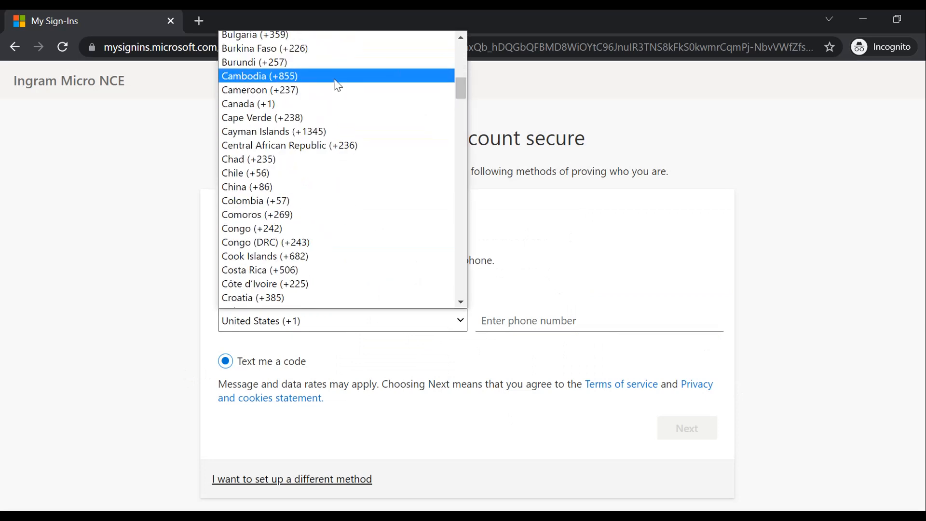
{"action": "left_click", "coordinate": [265, 105]}
{"action": "left_click", "coordinate": [554, 321]}
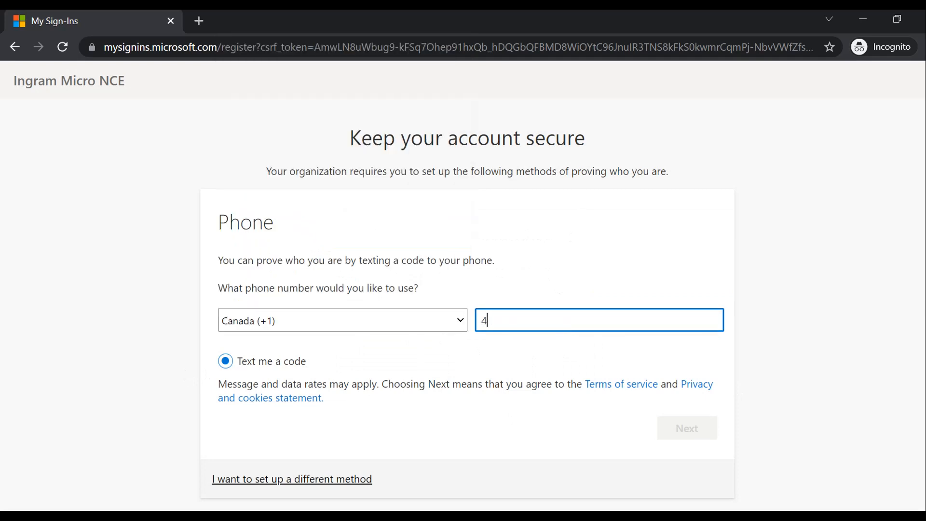
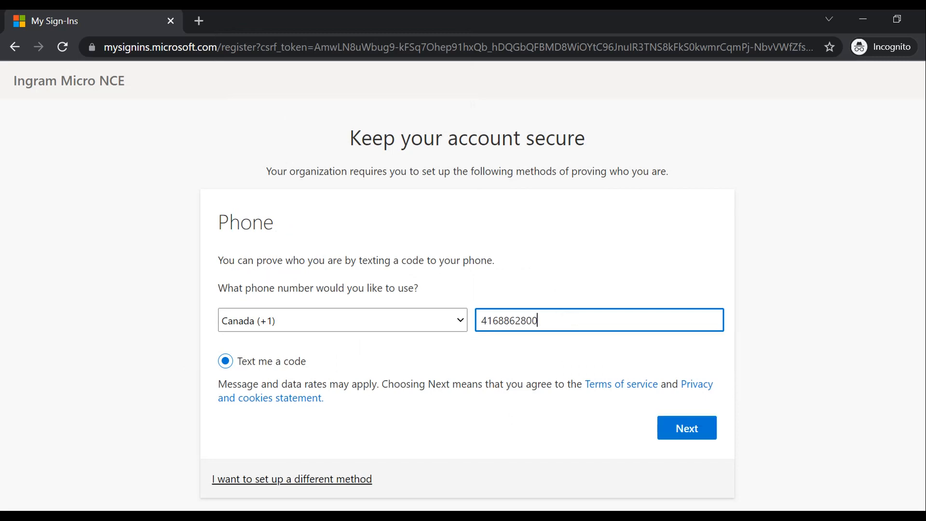
- Send the verification text, submit the SMS code, and finish the phone registration
{"action": "scroll", "coordinate": [837, 451], "scroll_direction": "down", "scroll_amount": 1}
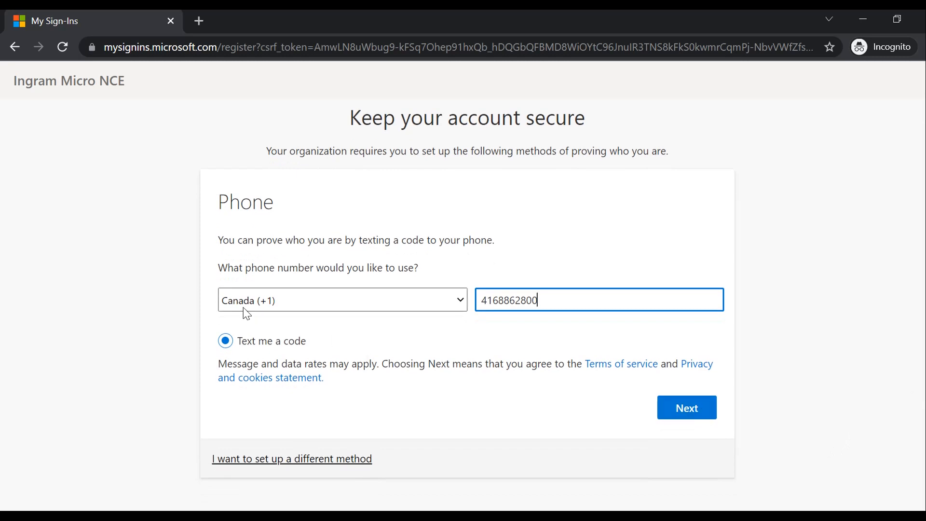
{"action": "left_click", "coordinate": [698, 409]}
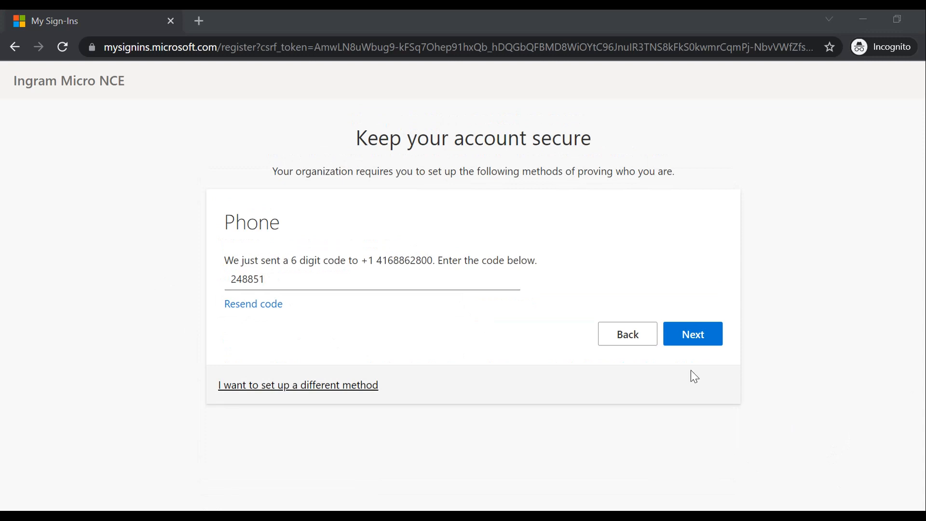
{"action": "left_click", "coordinate": [706, 344]}
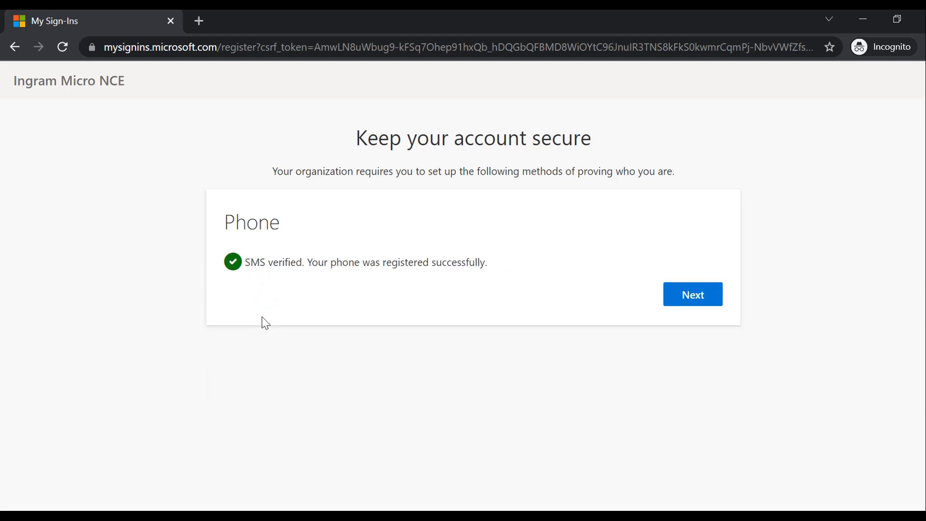
{"action": "left_click", "coordinate": [678, 298]}
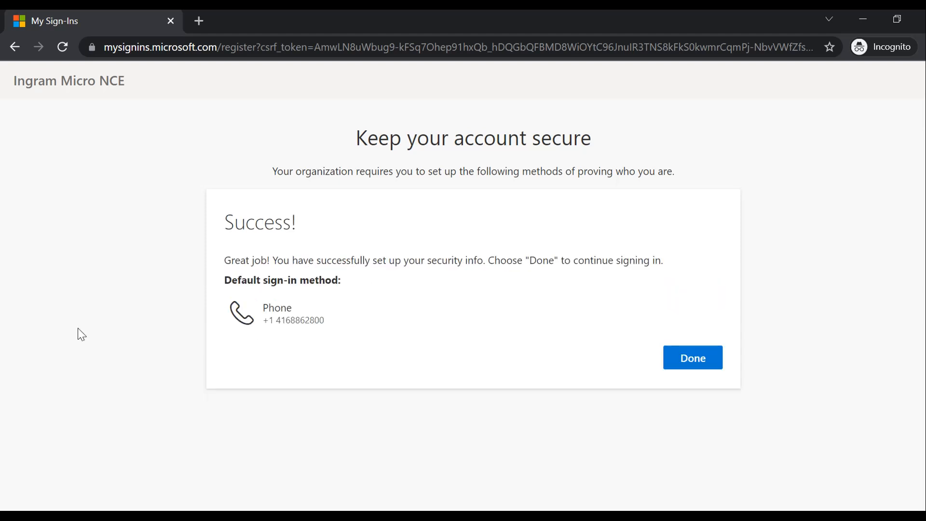
{"action": "left_click", "coordinate": [696, 361]}
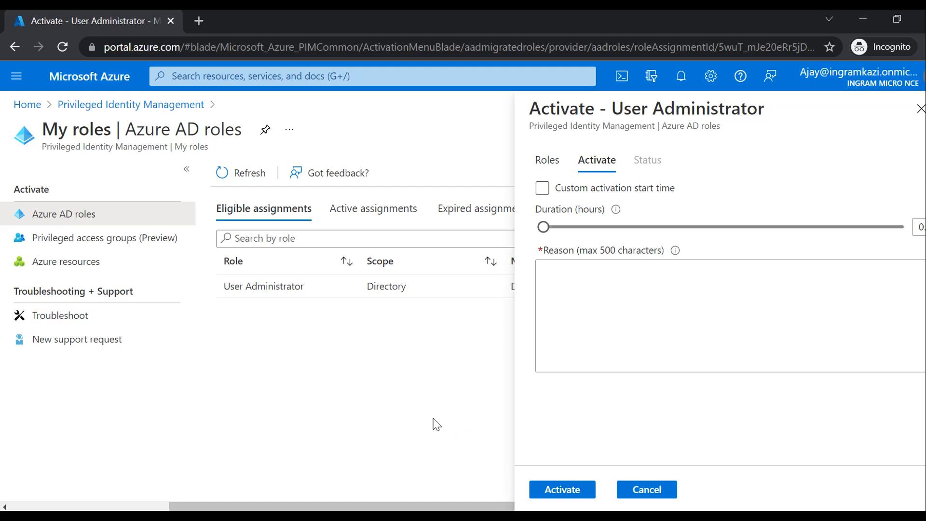
- Activate User Administrator with reason 'to create users', then bring up the approver's PIM window
{"action": "left_click", "coordinate": [566, 291]}
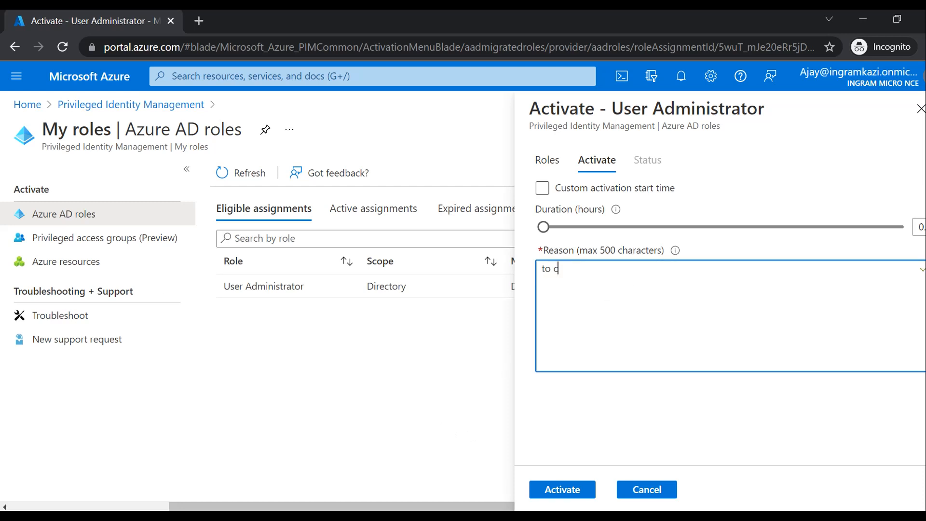
{"action": "type", "text": "to create users"}
{"action": "left_click", "coordinate": [560, 490]}
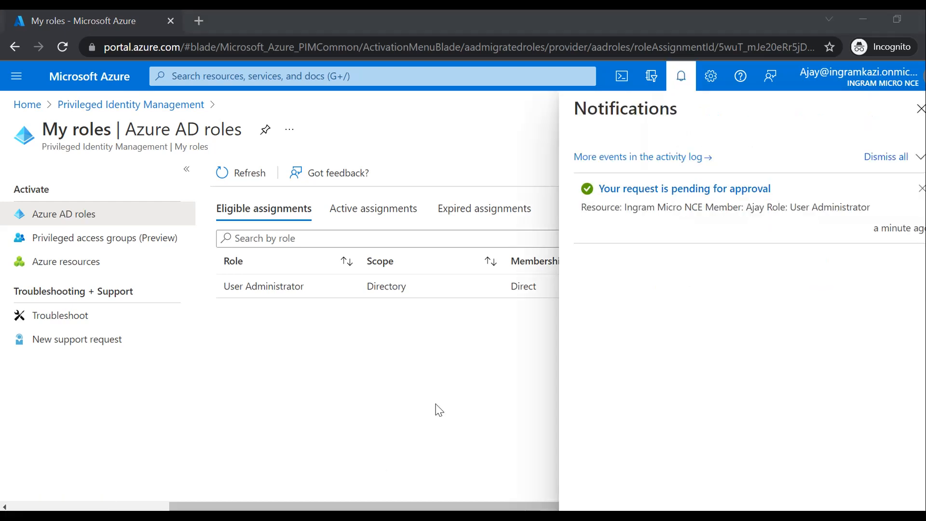
{"action": "mouse_move", "coordinate": [456, 515]}
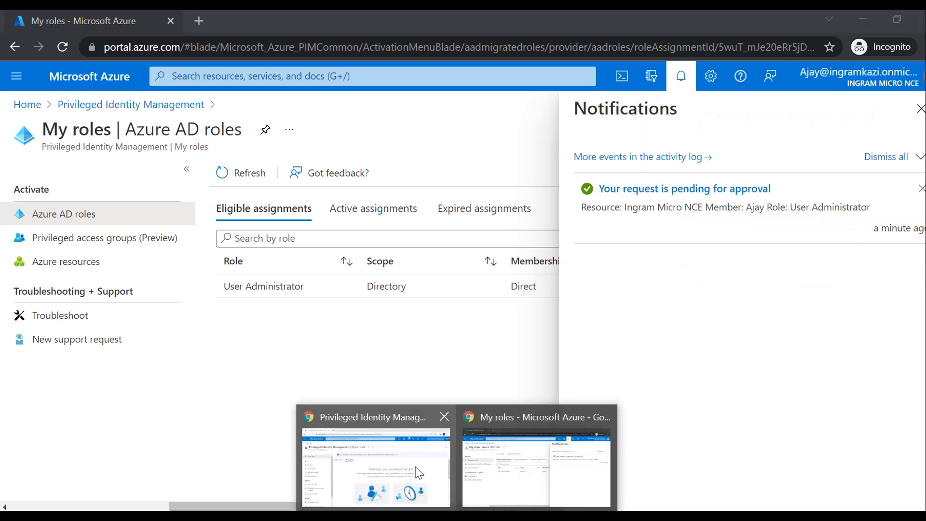
{"action": "left_click", "coordinate": [343, 452]}
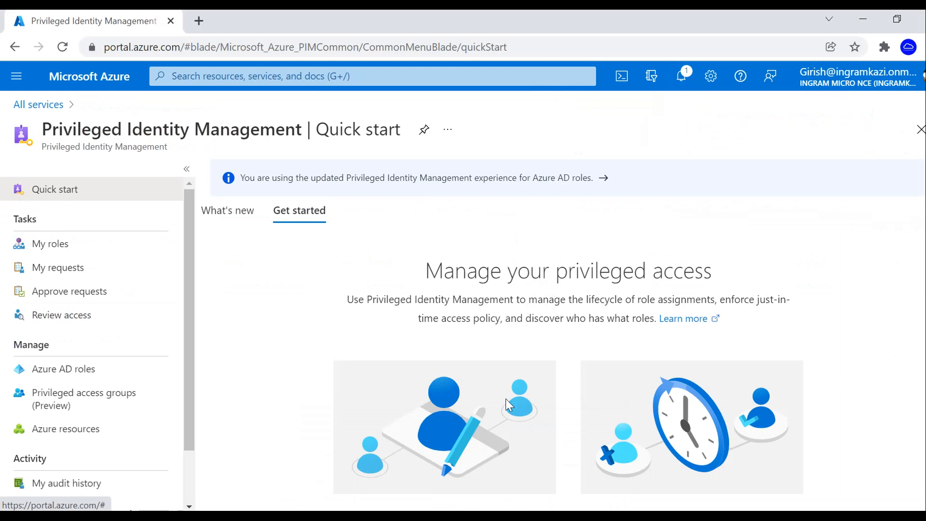
- Refresh Approve requests, select the User Administrator activation request, and approve it with a justification
{"action": "left_click", "coordinate": [55, 302]}
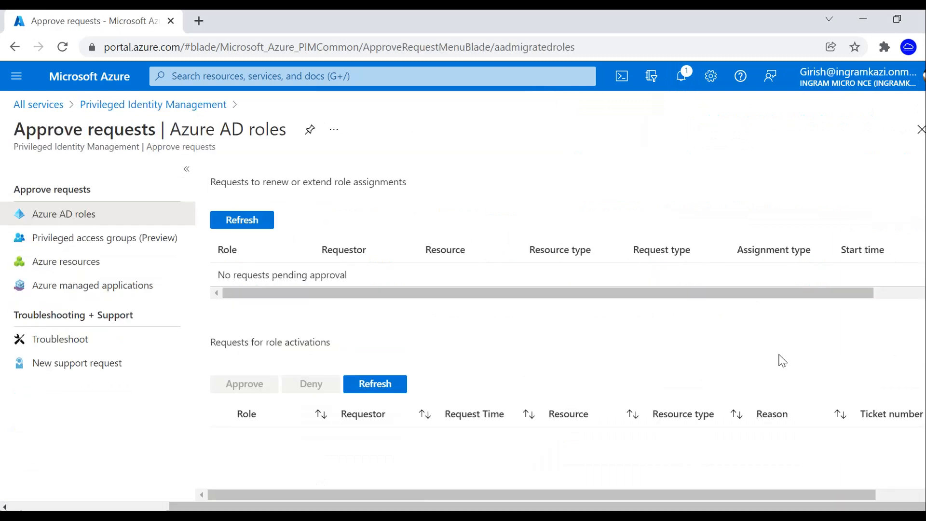
{"action": "left_click", "coordinate": [375, 390]}
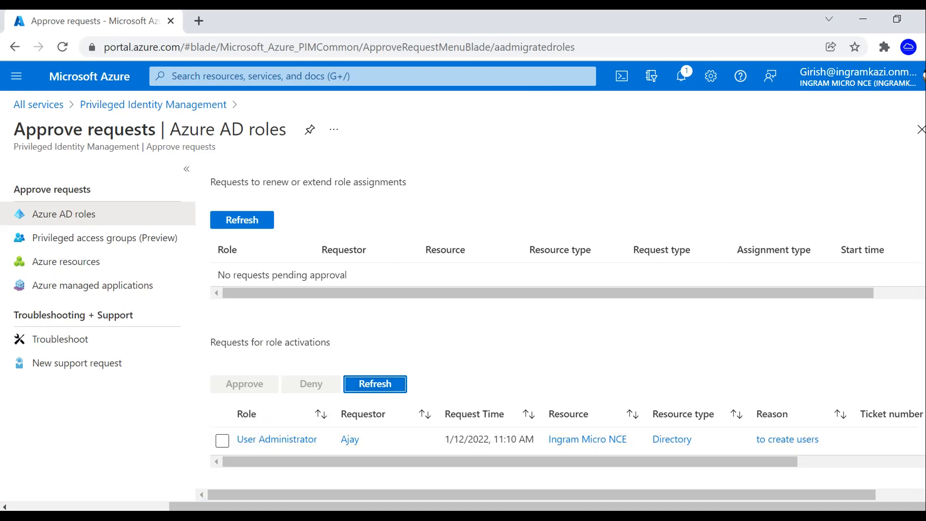
{"action": "left_click", "coordinate": [222, 440]}
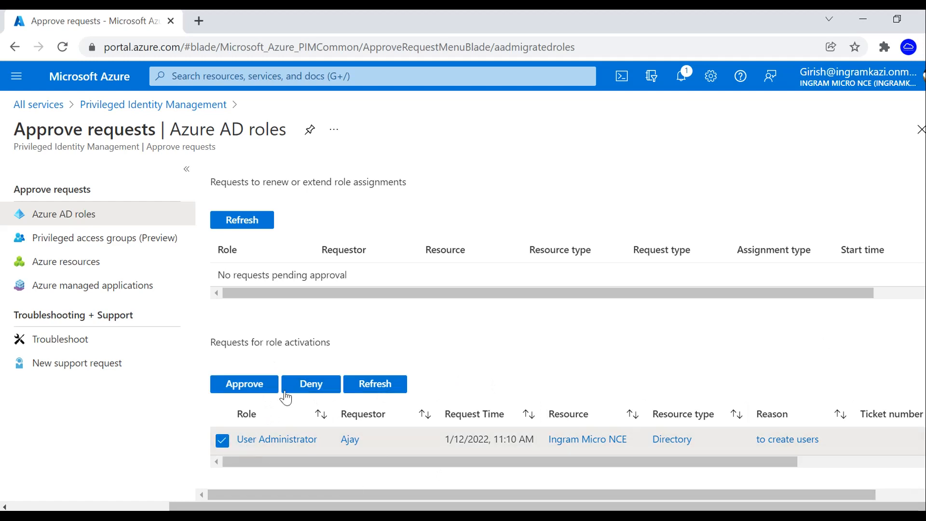
{"action": "left_click", "coordinate": [237, 390]}
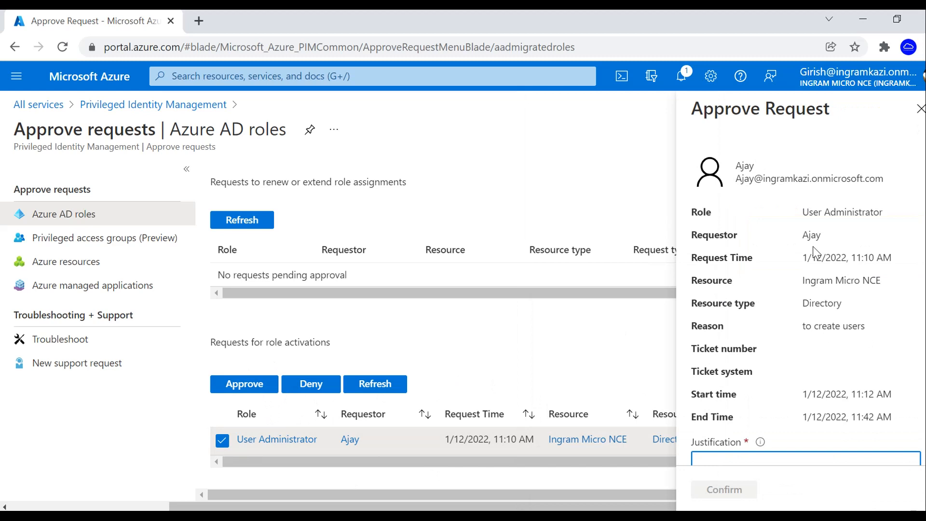
{"action": "scroll", "coordinate": [755, 395], "scroll_direction": "down", "scroll_amount": 2}
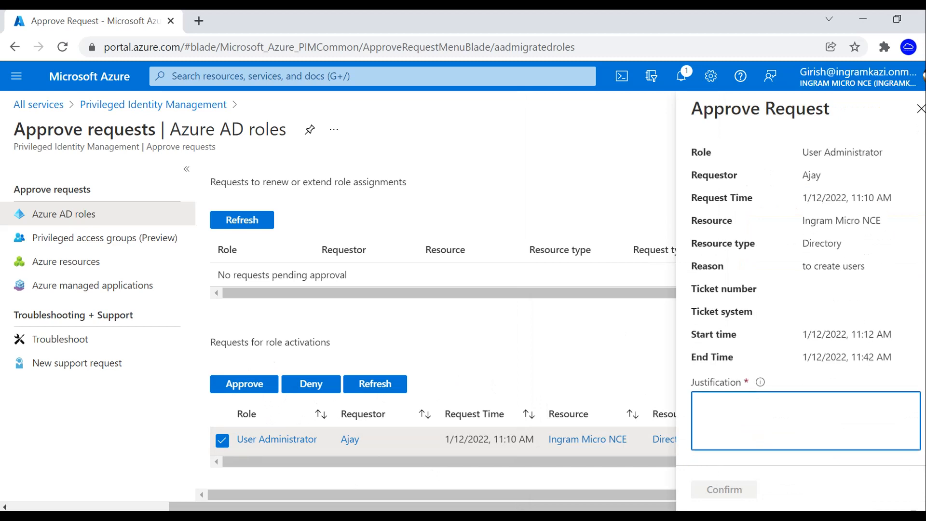
{"action": "type", "text": "to crete users"}
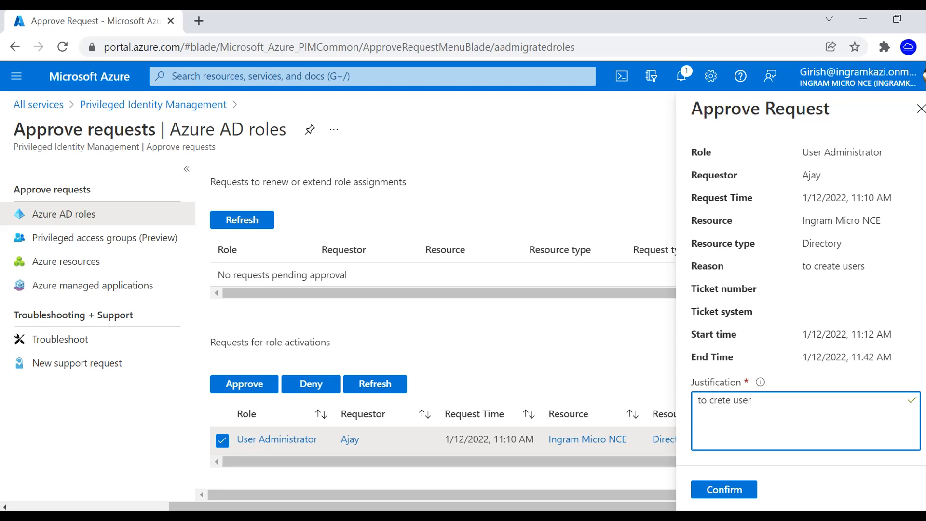
{"action": "left_click", "coordinate": [723, 489]}
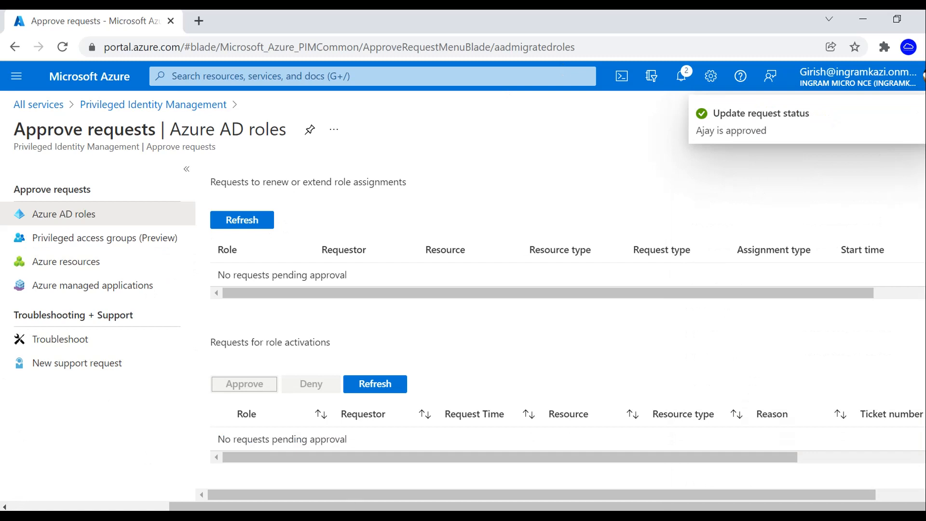
- In the requester's window, view and refresh the active role assignments
{"action": "mouse_move", "coordinate": [459, 517]}
{"action": "left_click", "coordinate": [549, 482]}
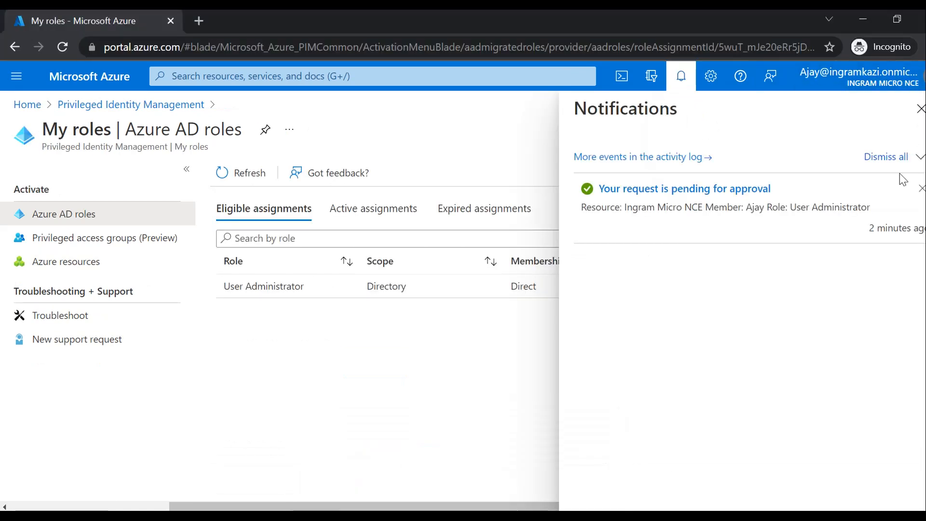
{"action": "left_click", "coordinate": [920, 111]}
{"action": "left_click", "coordinate": [392, 209]}
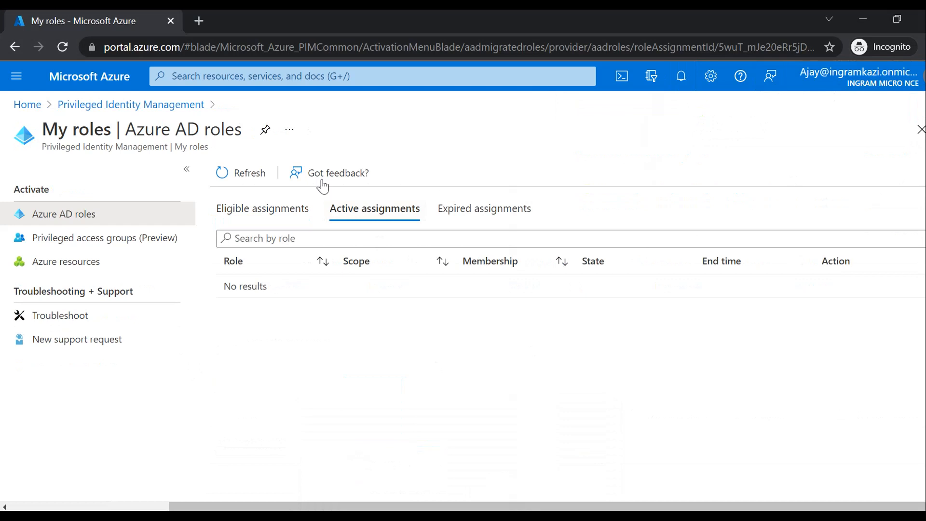
{"action": "left_click", "coordinate": [228, 174]}
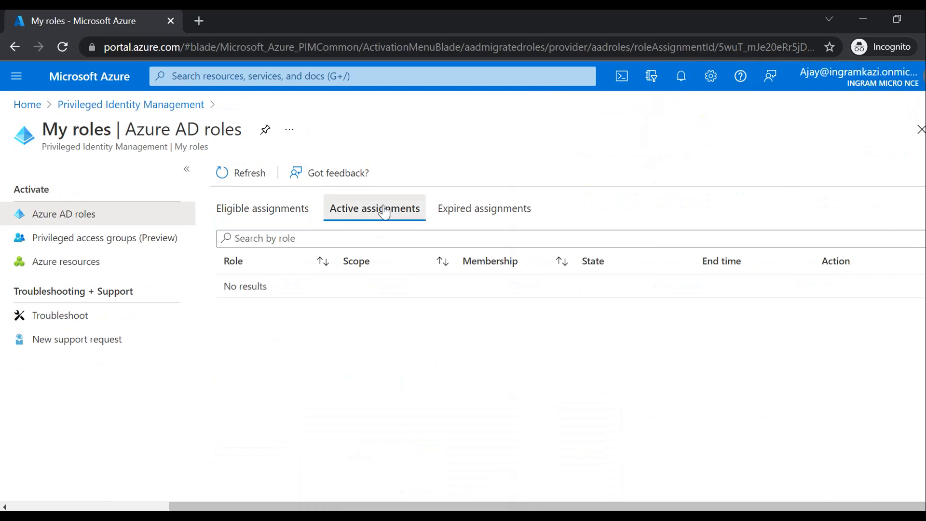
- Sign out, then sign back in with the same account's password and stay signed in
{"action": "left_click", "coordinate": [878, 85]}
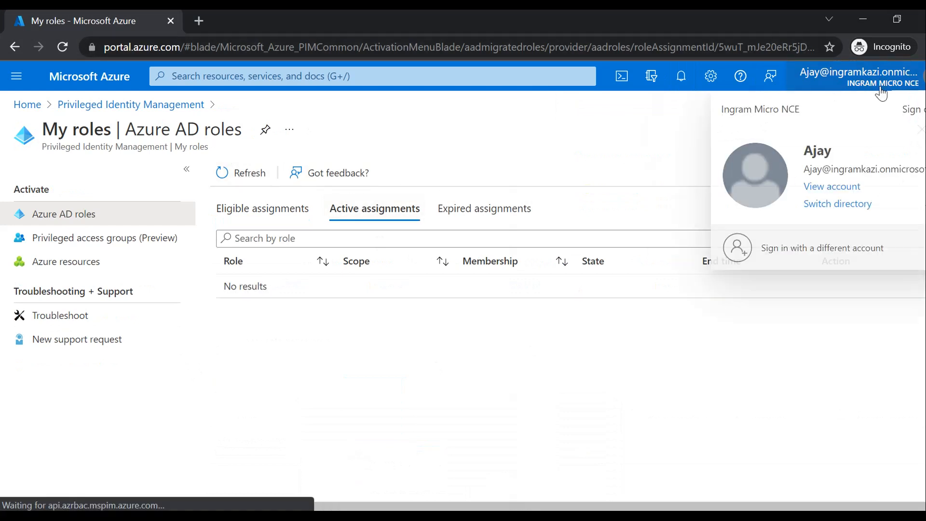
{"action": "left_click", "coordinate": [913, 113]}
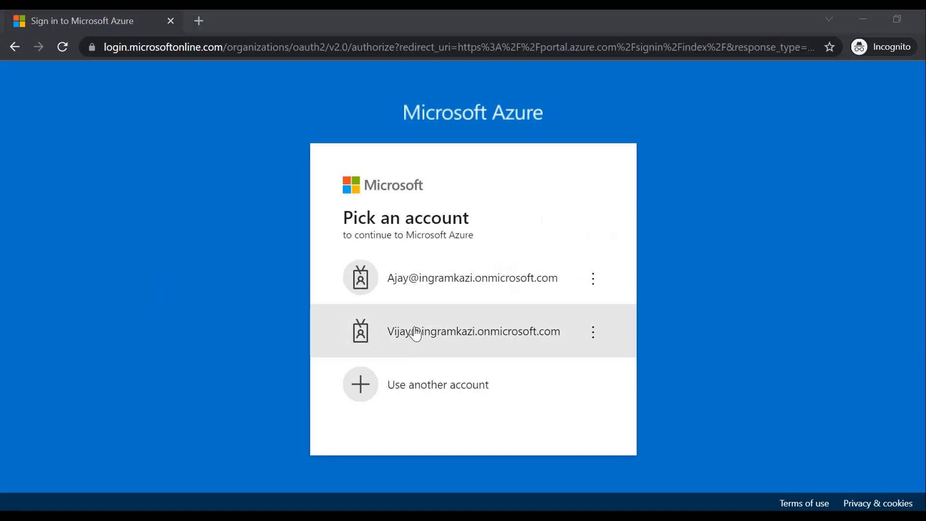
{"action": "left_click", "coordinate": [473, 295]}
{"action": "type", "text": "•"}
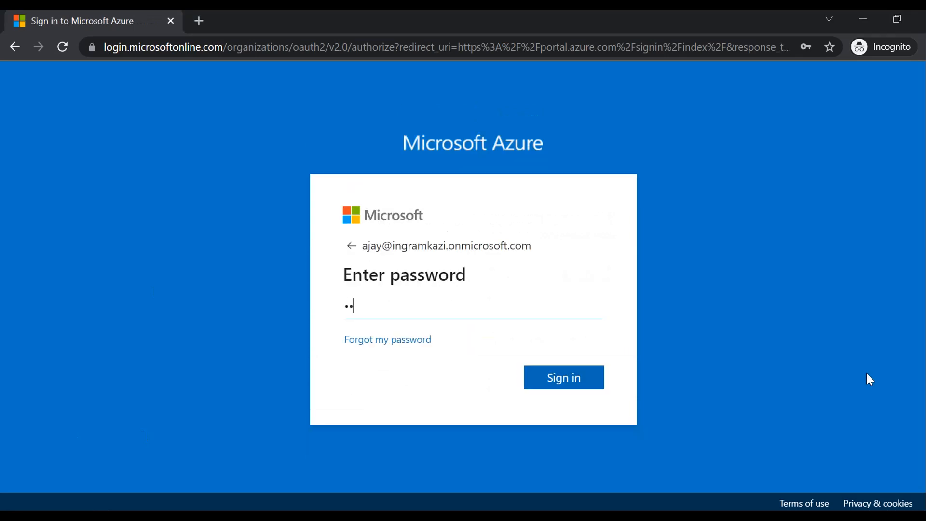
{"action": "type", "text": "•••••••••••"}
{"action": "key", "text": "Return"}
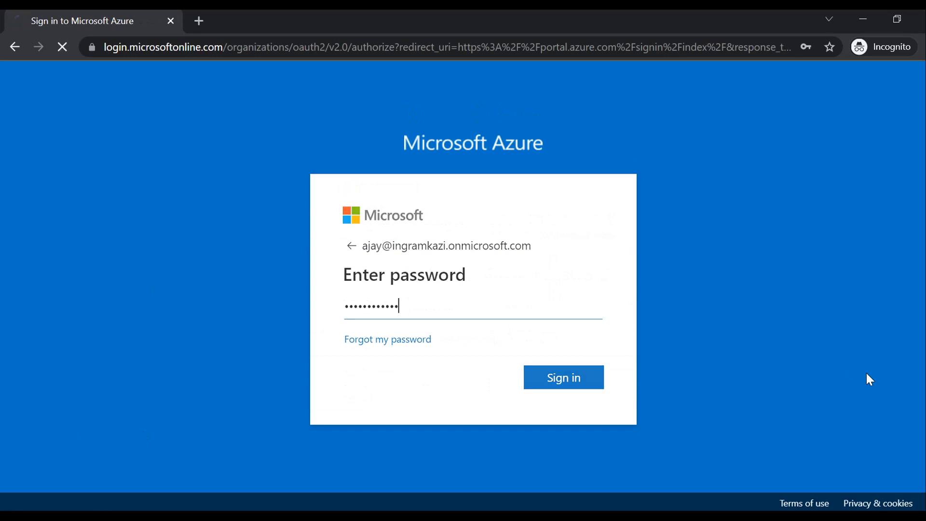
{"action": "left_click", "coordinate": [570, 394]}
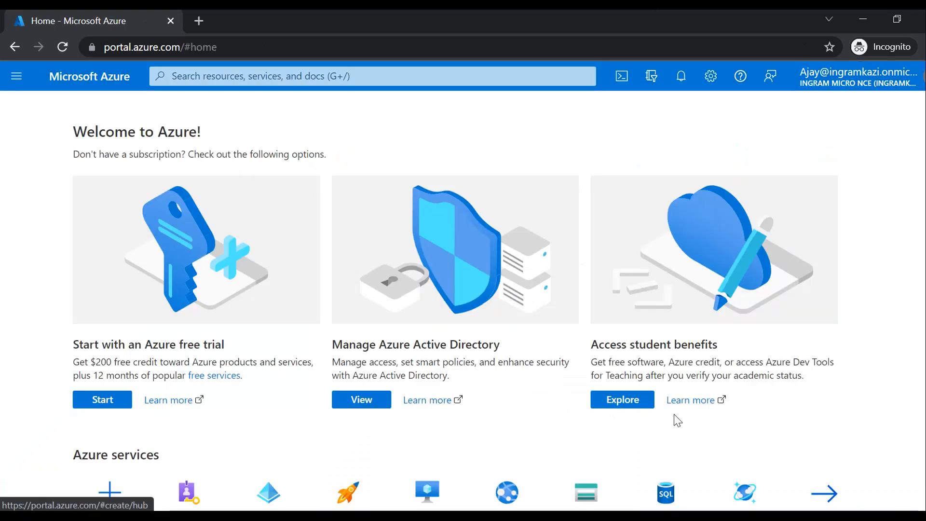
- Open the Azure Active Directory Users list from the portal menu
{"action": "left_click", "coordinate": [16, 77]}
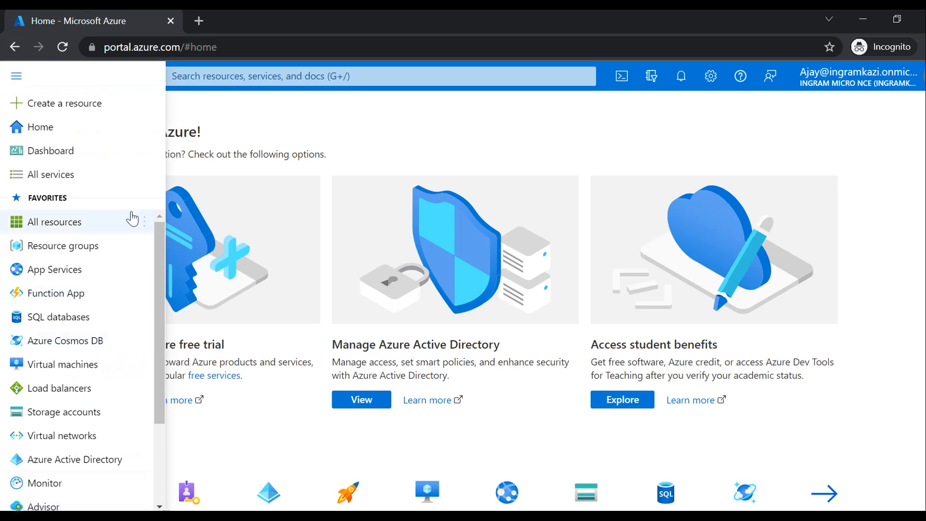
{"action": "left_click_drag", "start_coordinate": [159, 305], "coordinate": [162, 386]}
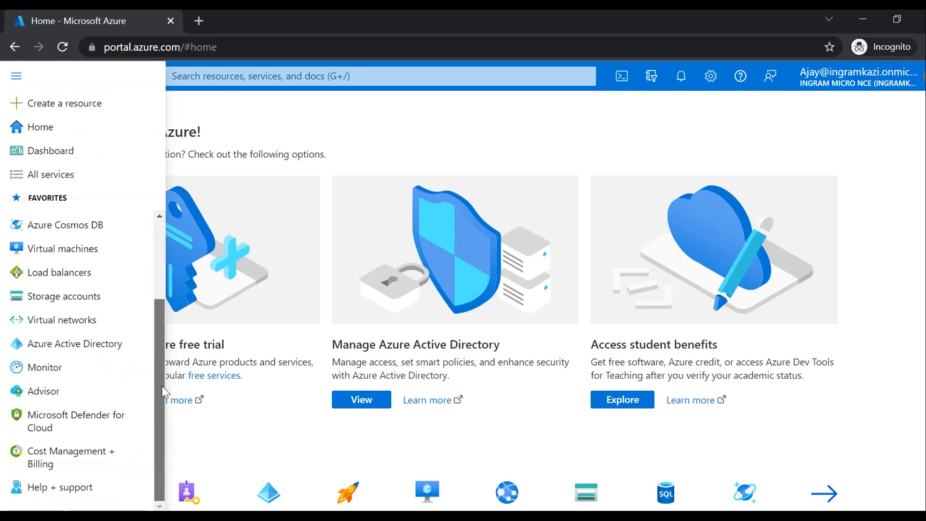
{"action": "left_click", "coordinate": [100, 351]}
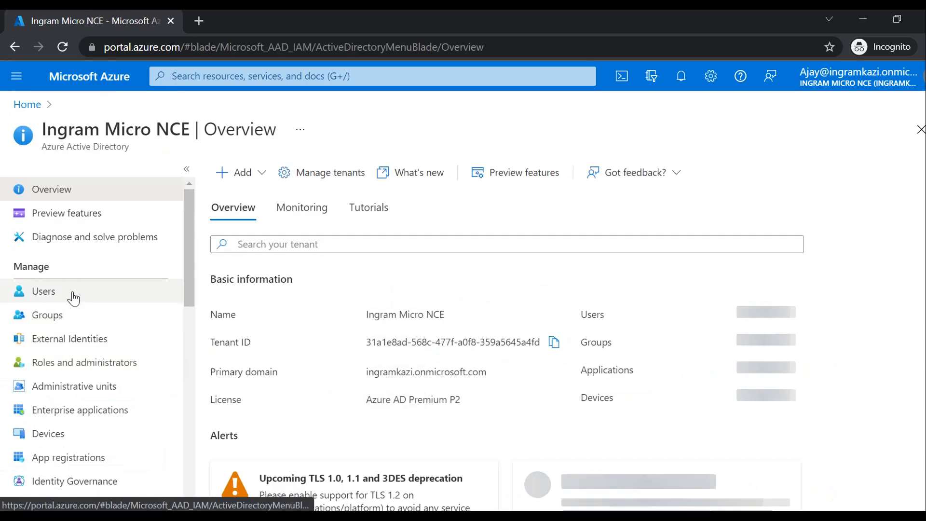
{"action": "left_click", "coordinate": [73, 297]}
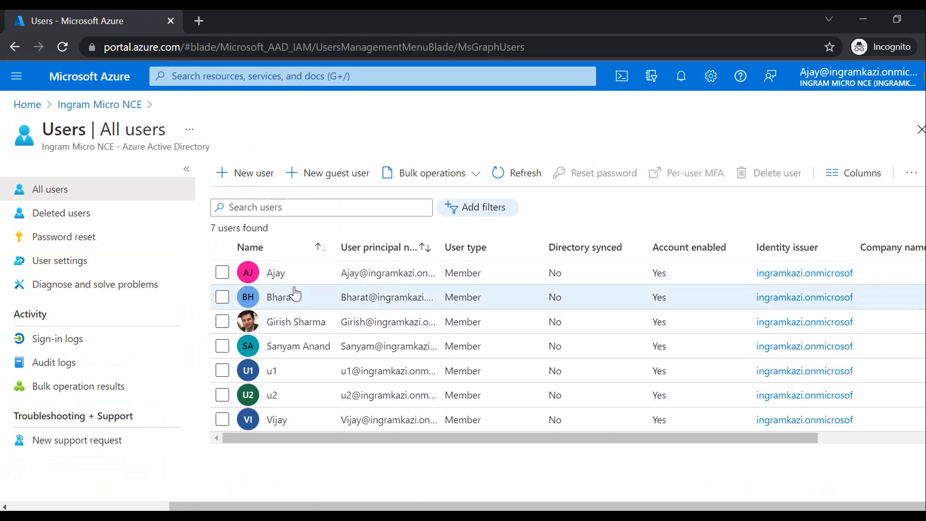
- Open a user's profile, close the Reset password pane unused, then show All services
{"action": "left_click", "coordinate": [281, 298]}
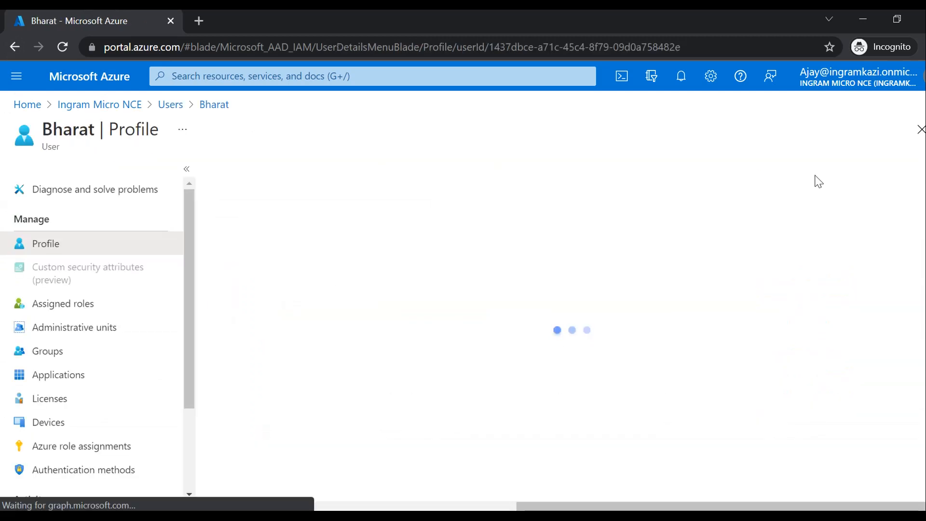
{"action": "left_click", "coordinate": [318, 177]}
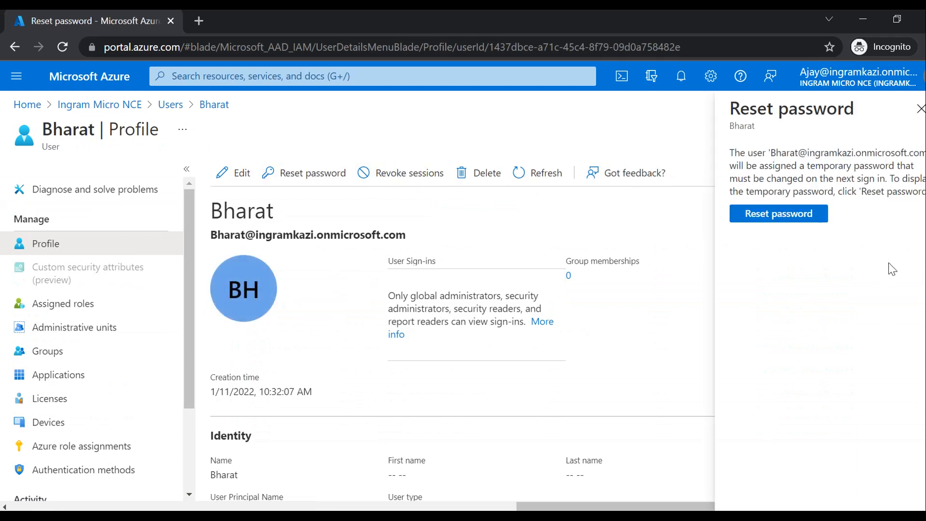
{"action": "left_click", "coordinate": [919, 109]}
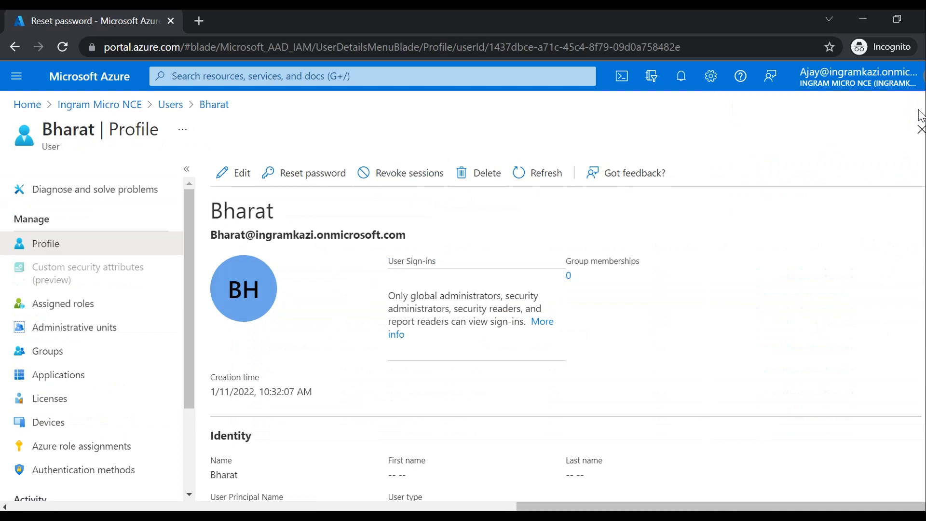
{"action": "left_click", "coordinate": [17, 76]}
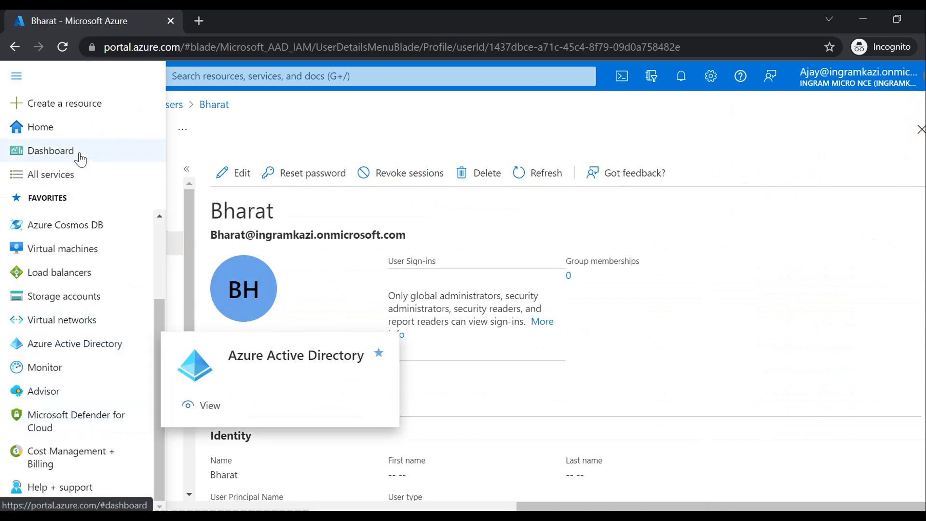
{"action": "left_click", "coordinate": [57, 175]}
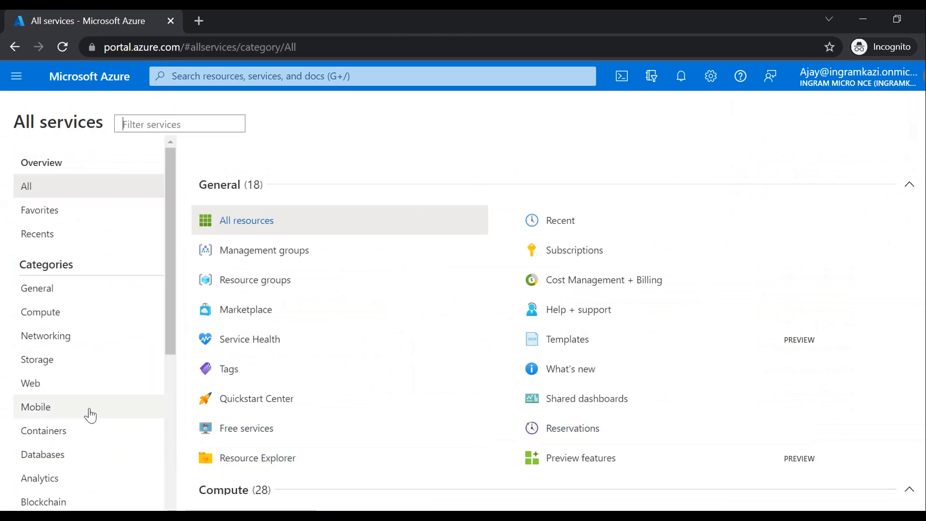
- Check PIM My roles active assignments for User Administrator, then return to the approver's window
{"action": "scroll", "coordinate": [89, 414], "scroll_direction": "down", "scroll_amount": 5}
{"action": "left_click", "coordinate": [59, 408]}
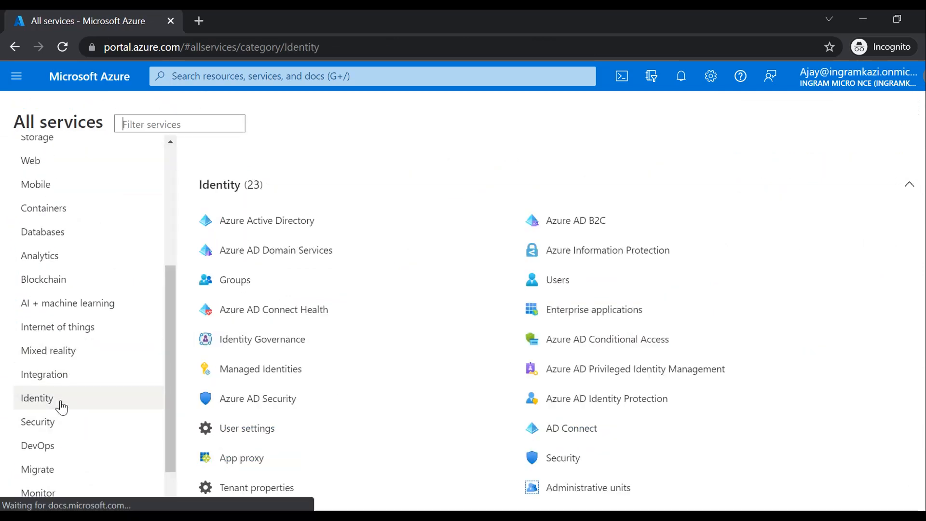
{"action": "left_click", "coordinate": [682, 375]}
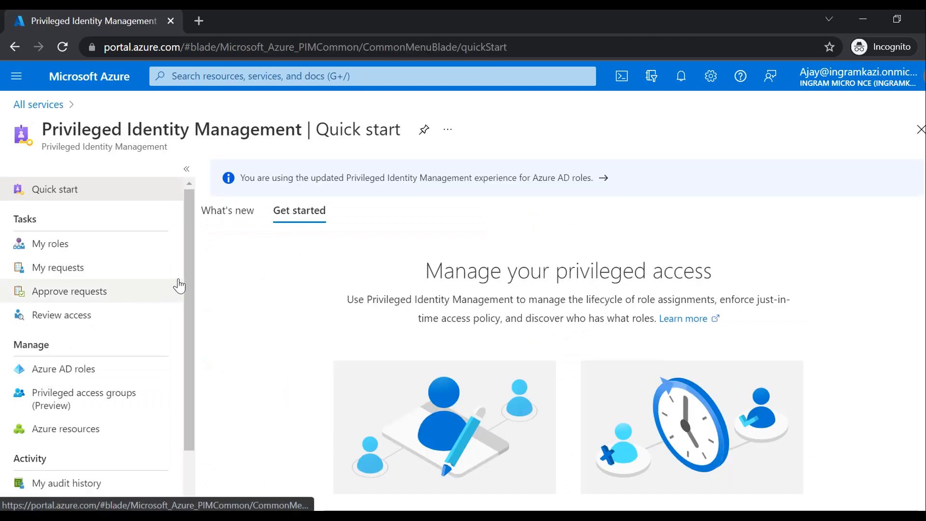
{"action": "left_click", "coordinate": [151, 249]}
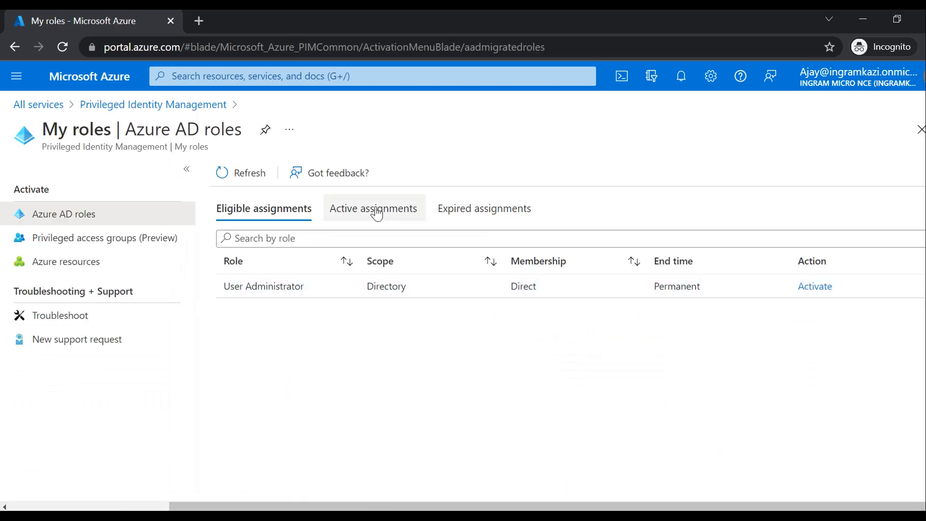
{"action": "left_click", "coordinate": [378, 208]}
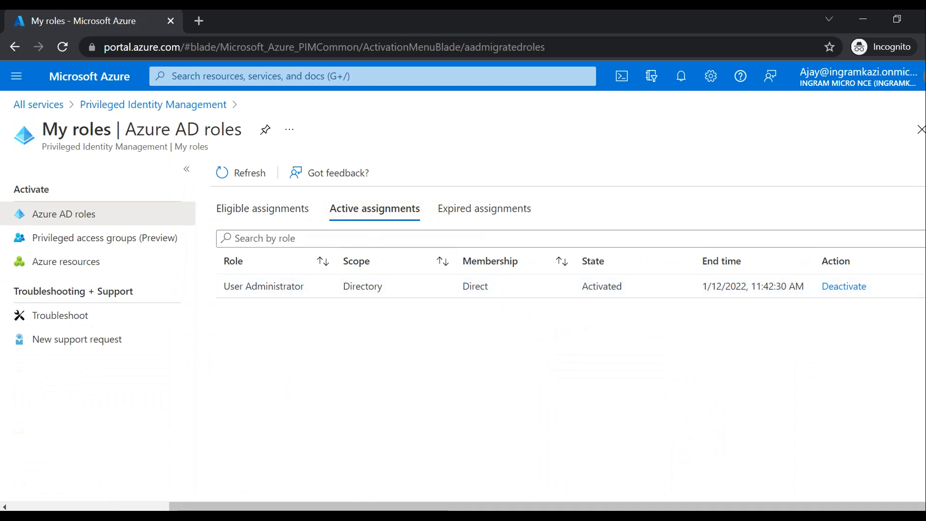
{"action": "mouse_move", "coordinate": [476, 487]}
{"action": "left_click", "coordinate": [382, 480]}
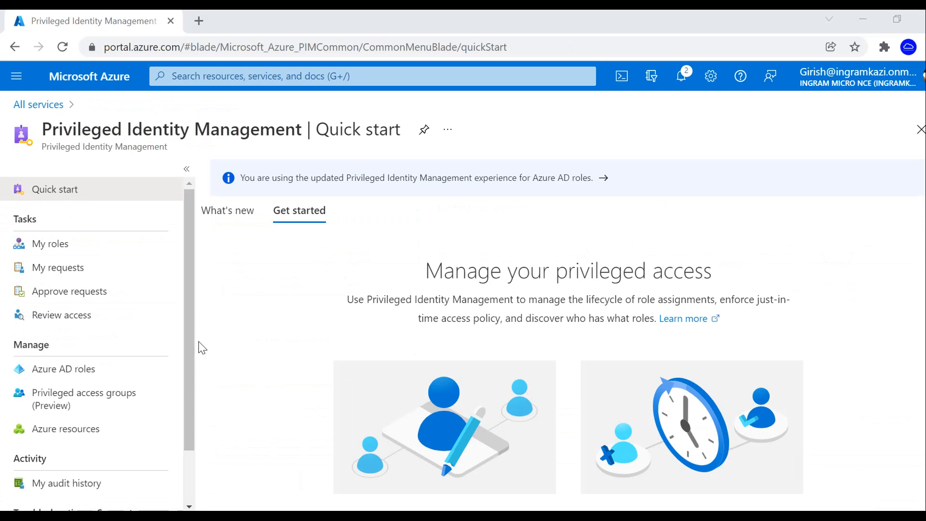
{"action": "left_click", "coordinate": [82, 371]}
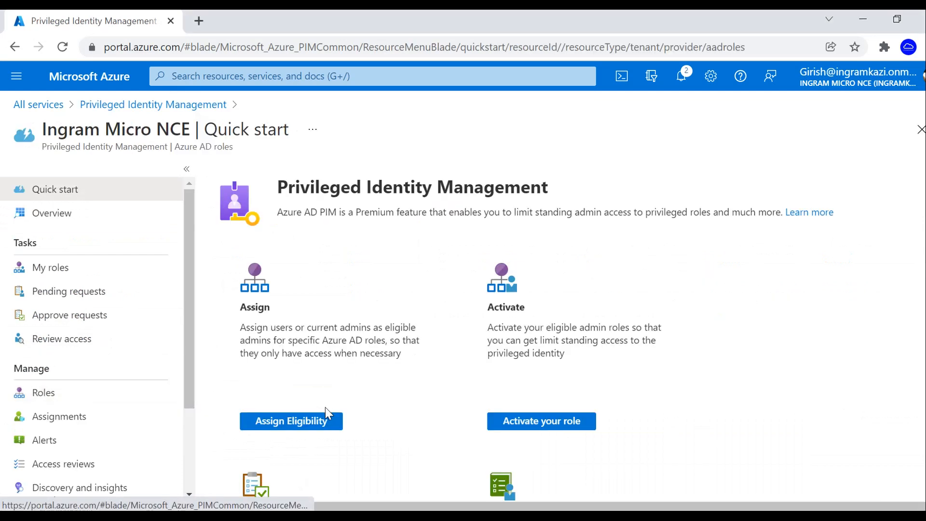
{"action": "left_click", "coordinate": [59, 417]}
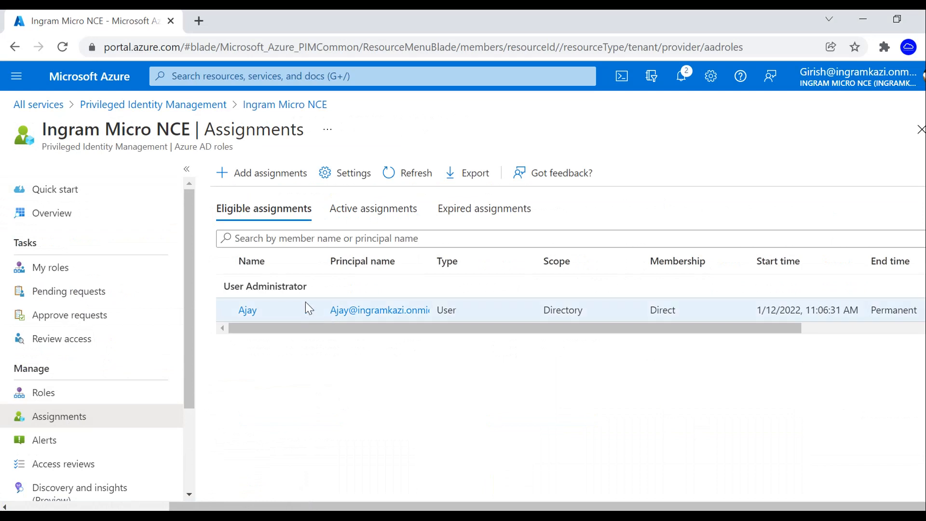
{"action": "left_click", "coordinate": [379, 210]}
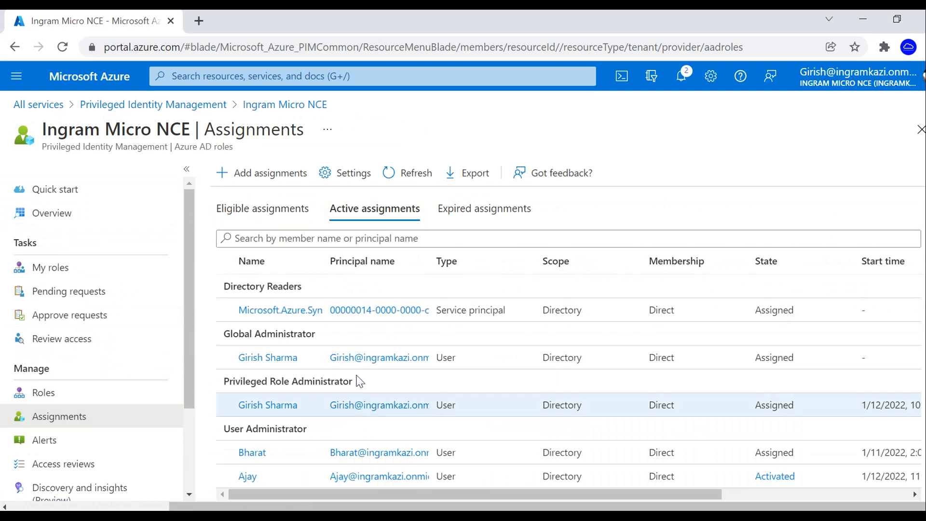
{"action": "scroll", "coordinate": [381, 410], "scroll_direction": "down", "scroll_amount": 1}
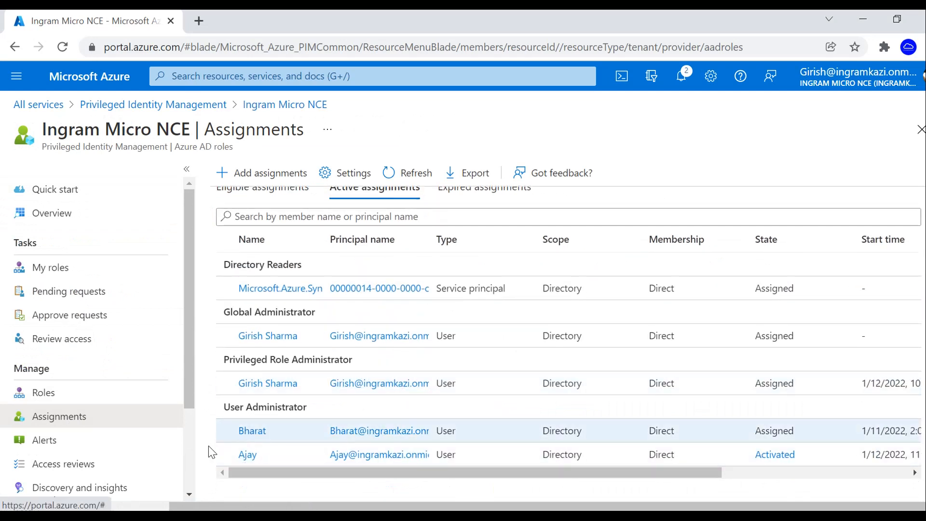
{"action": "left_click_drag", "start_coordinate": [377, 476], "coordinate": [805, 451]}
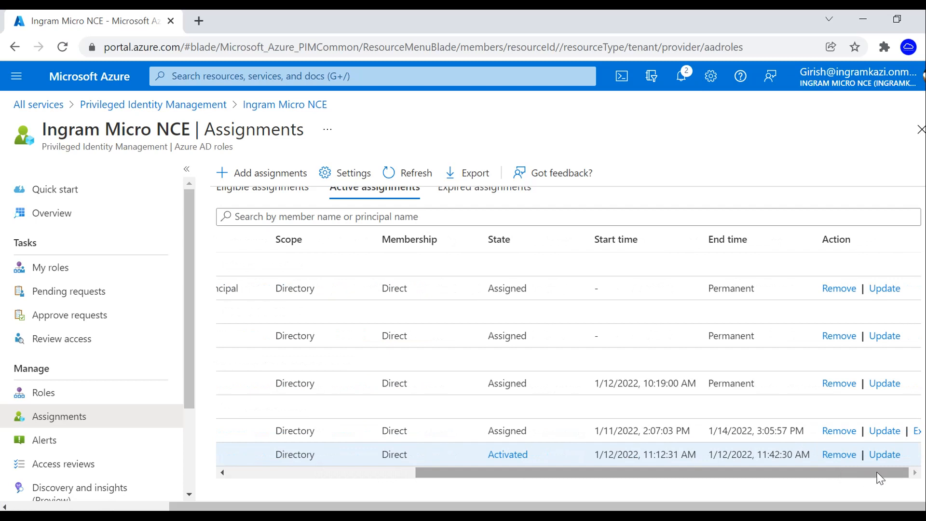
{"action": "left_click", "coordinate": [881, 458]}
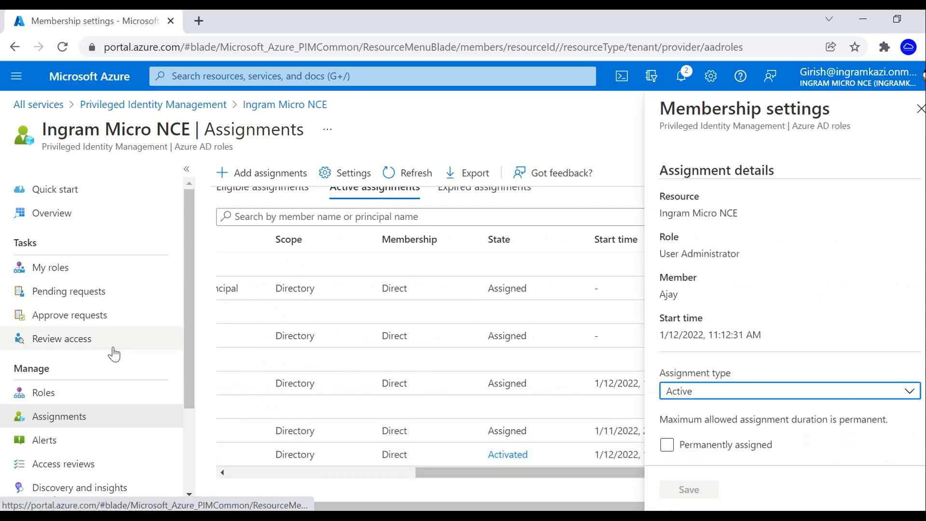
{"action": "left_click", "coordinate": [920, 108]}
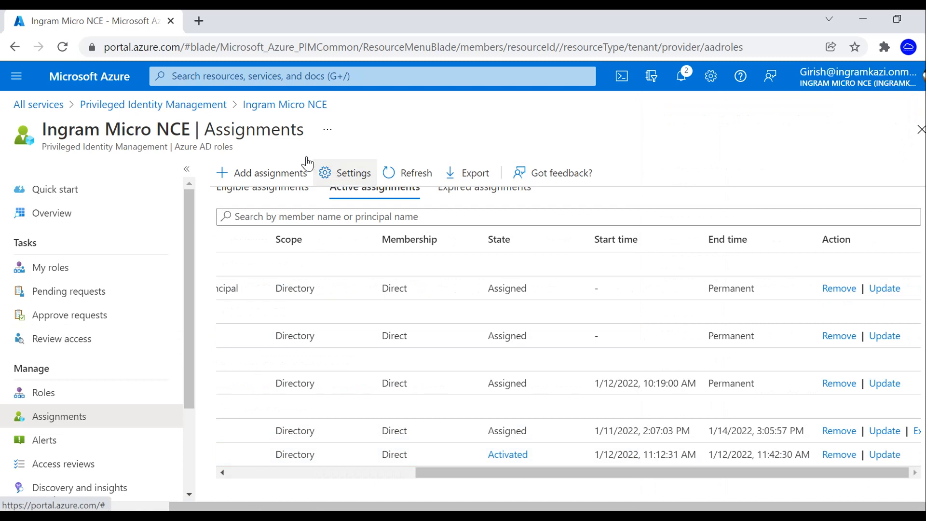
{"action": "left_click", "coordinate": [332, 172]}
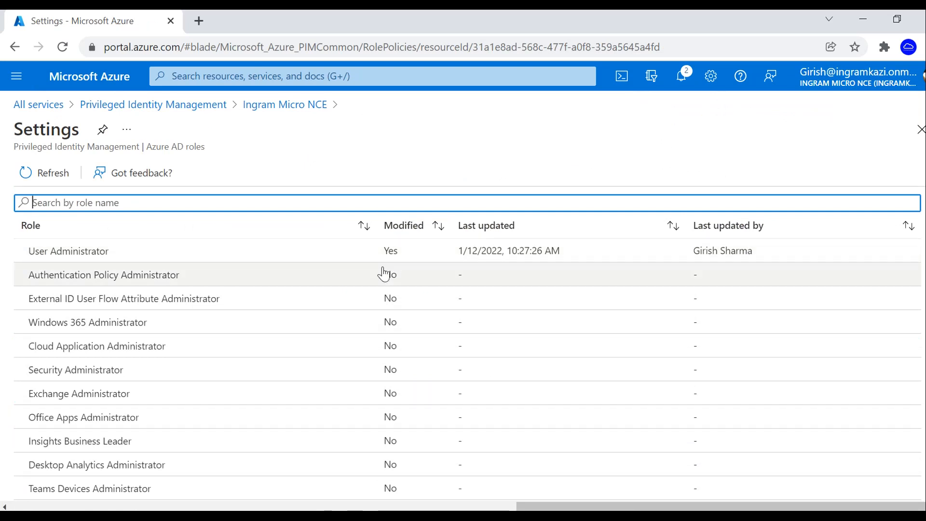
{"action": "left_click", "coordinate": [920, 131]}
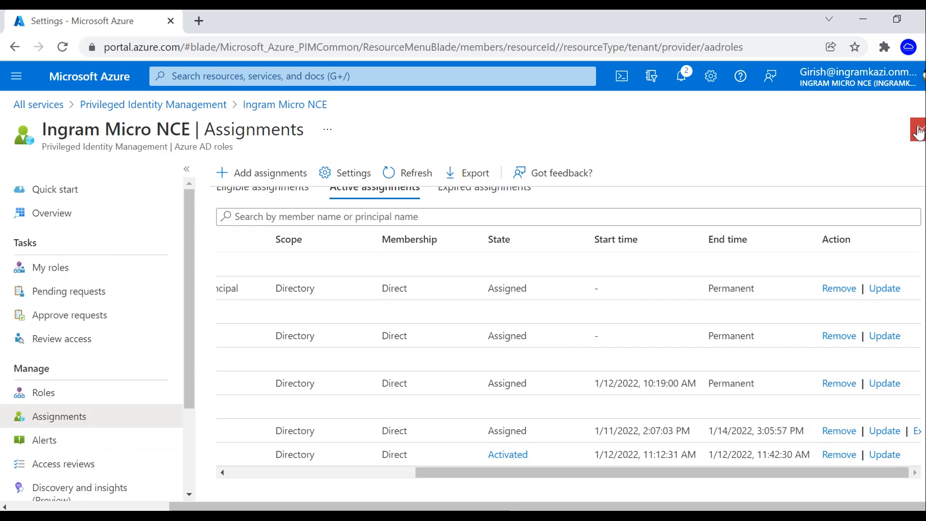
{"action": "left_click", "coordinate": [919, 131]}
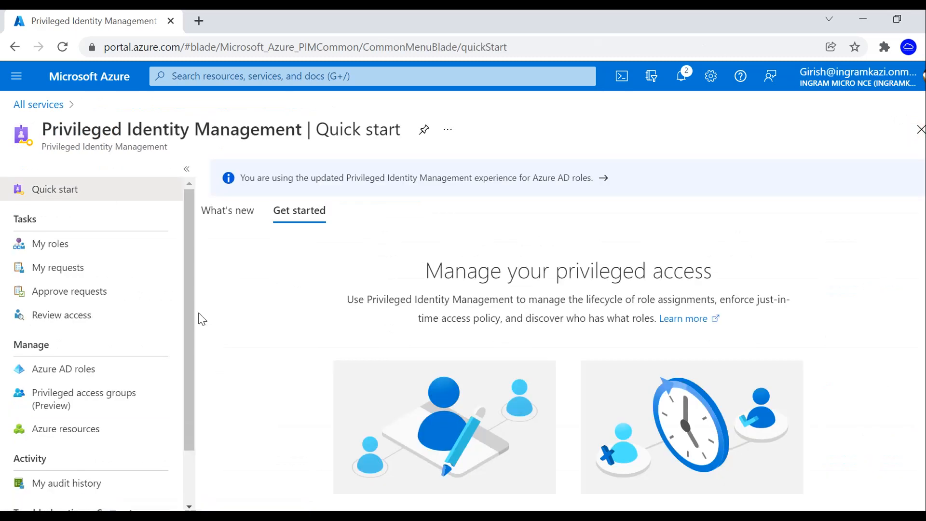